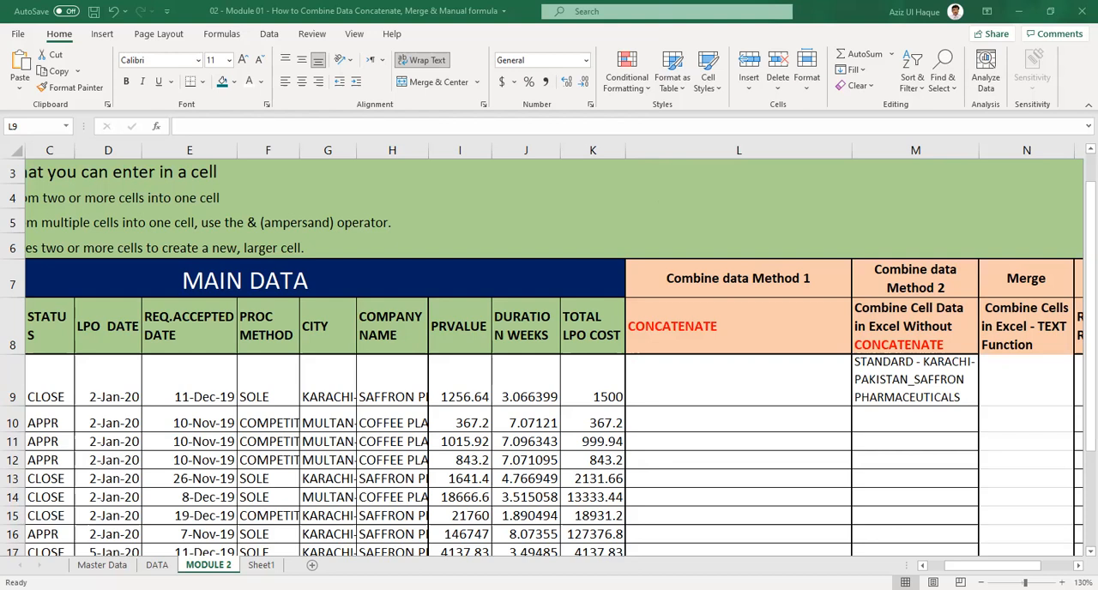
click(330, 420)
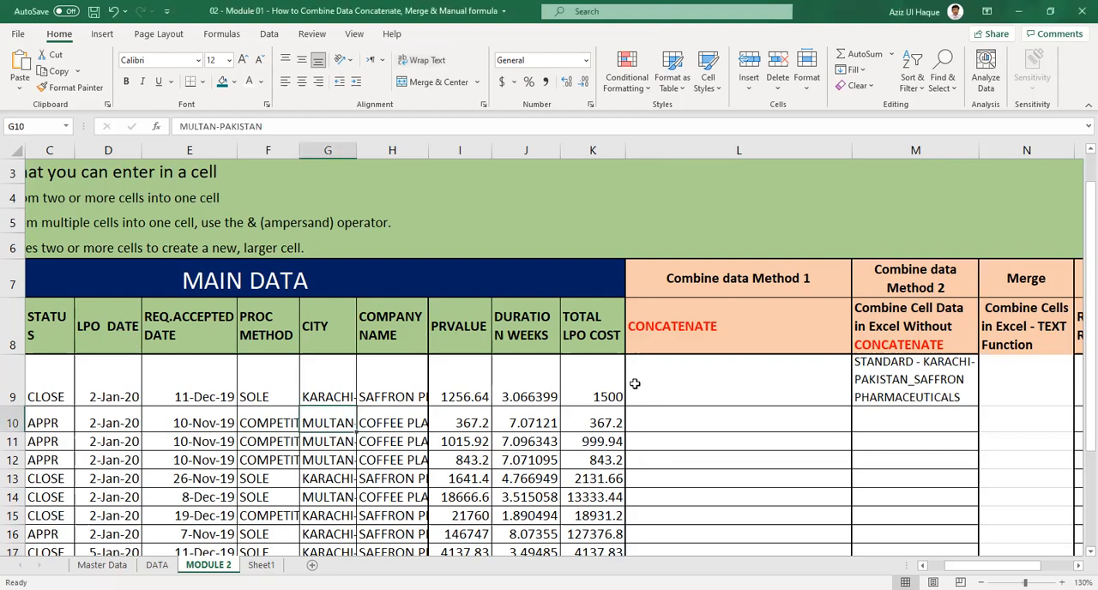
scroll(263, 413, down, 1)
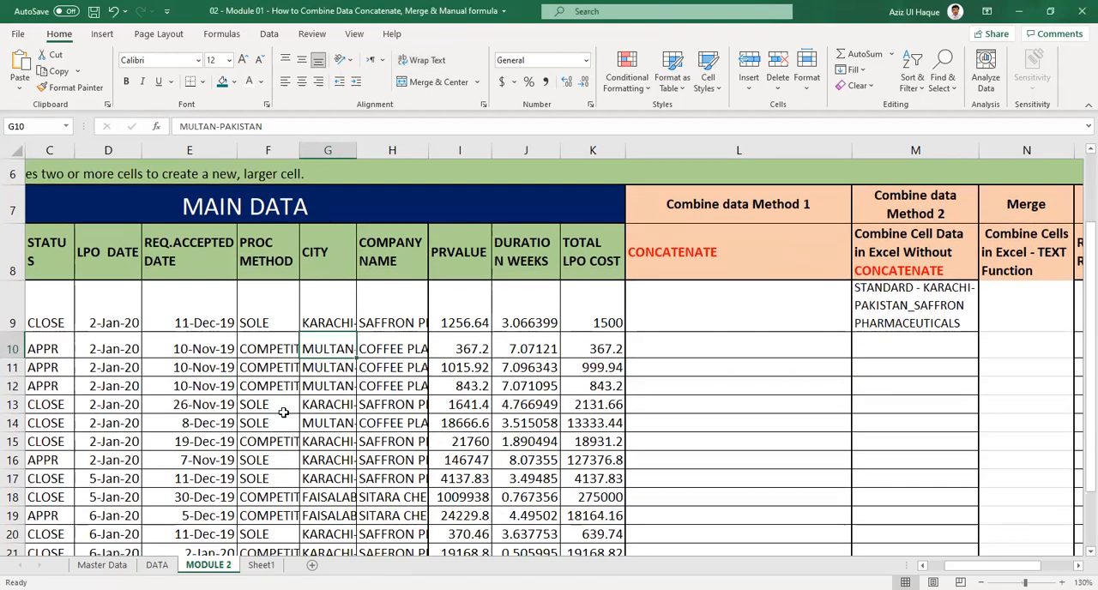
click(746, 316)
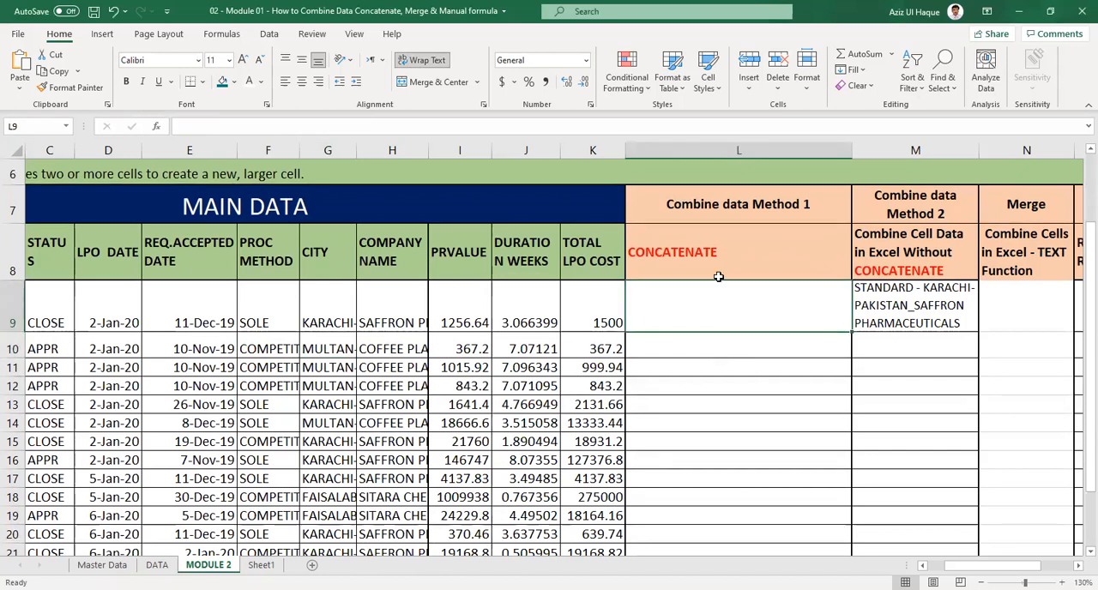
click(716, 250)
click(703, 316)
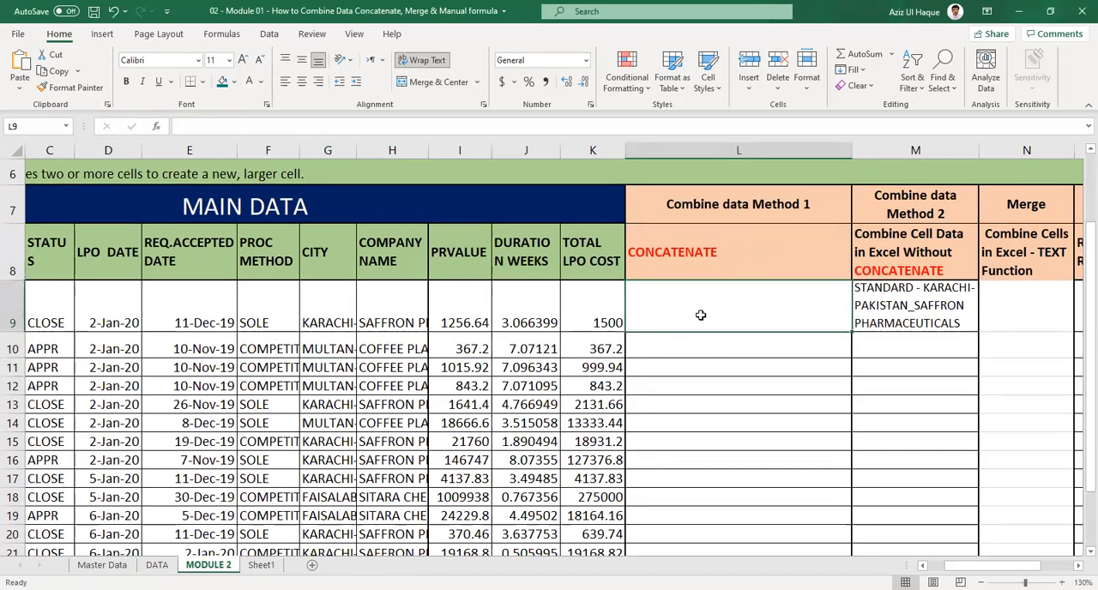
click(697, 254)
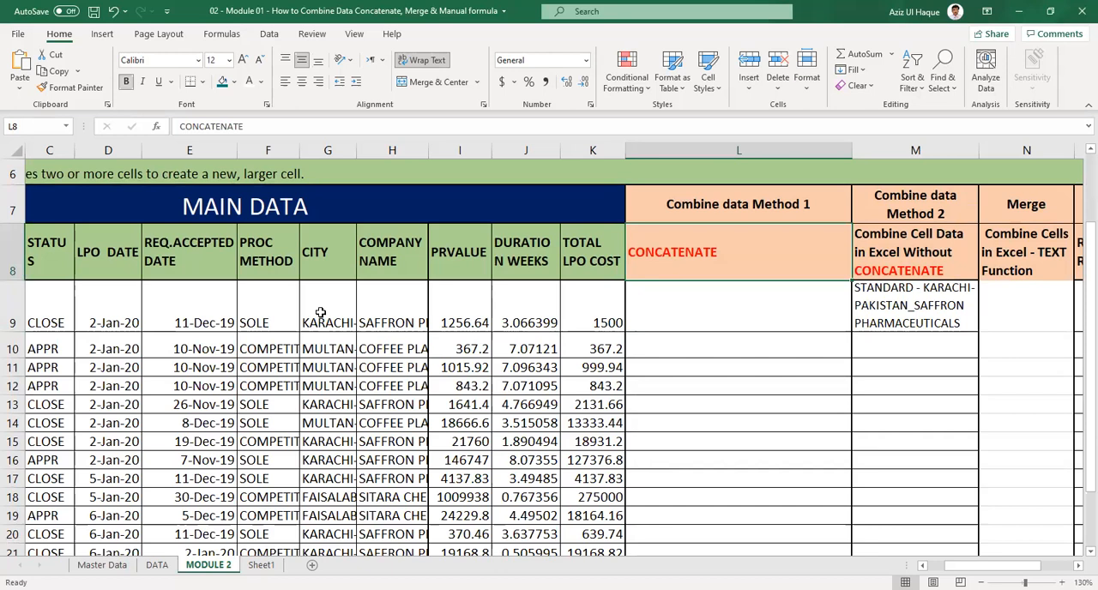
drag(322, 317, 404, 316)
Enter the formula =CONCATENATE(G9,"",H9) in cell L9 to join the first record's city and company name.
click(690, 325)
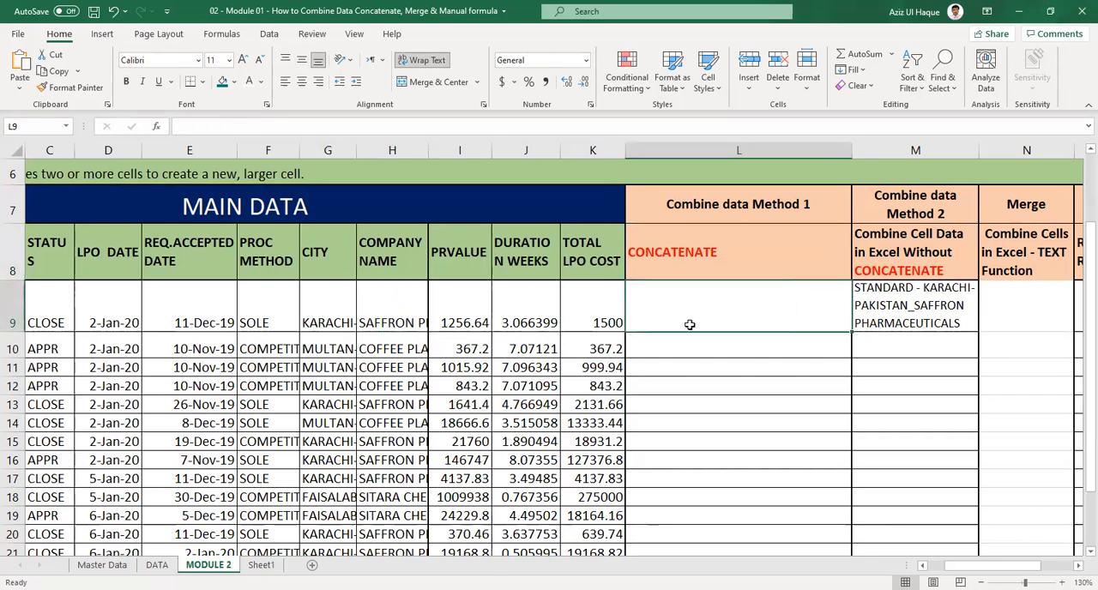
text(=)
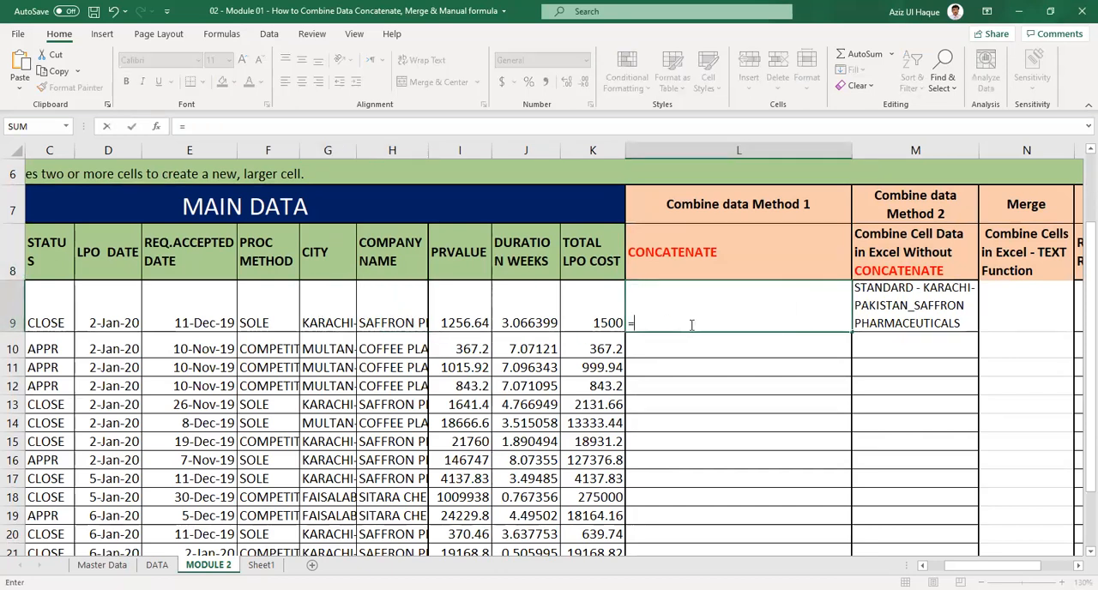
text(conca)
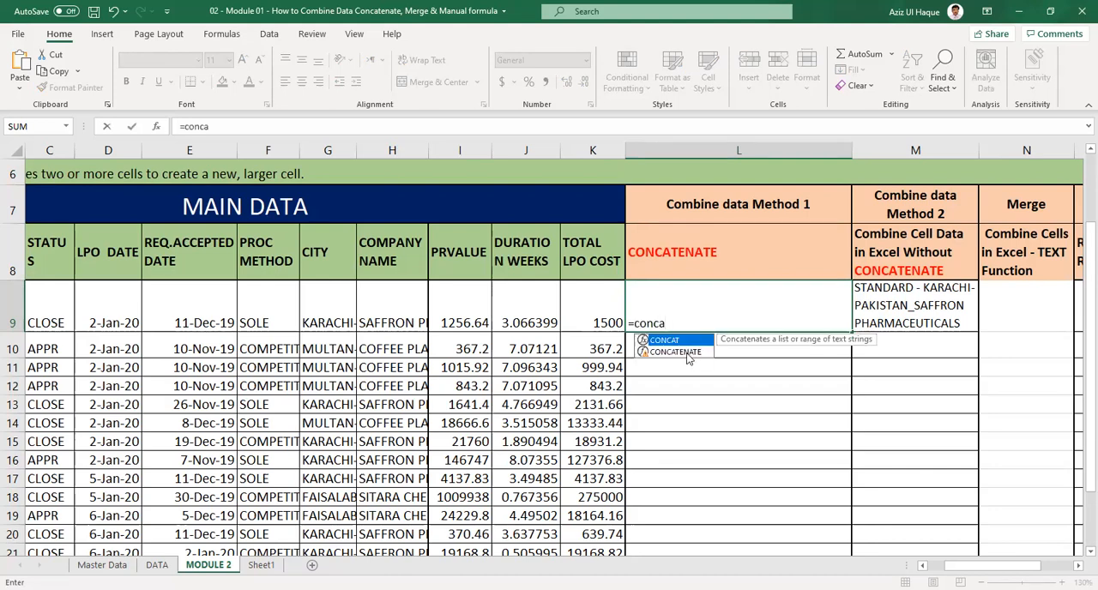
click(678, 352)
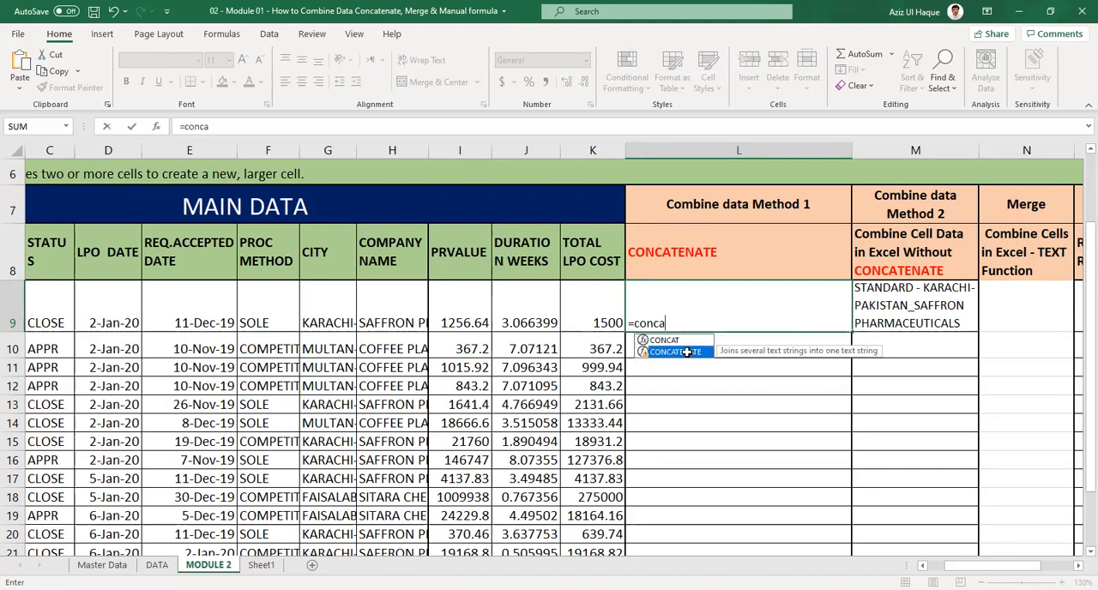
double_click(678, 351)
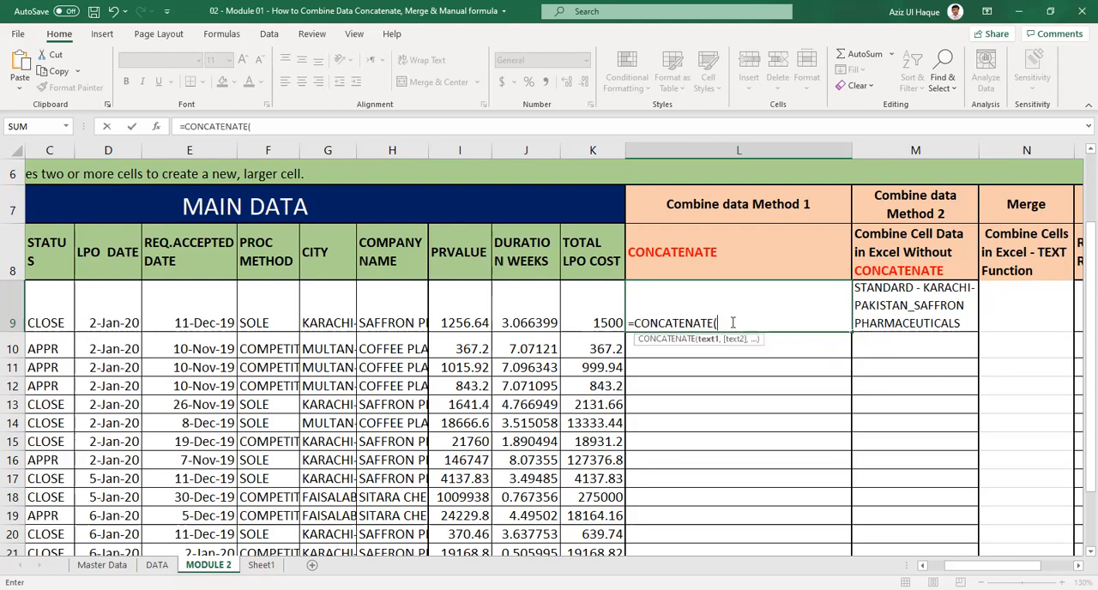
click(326, 319)
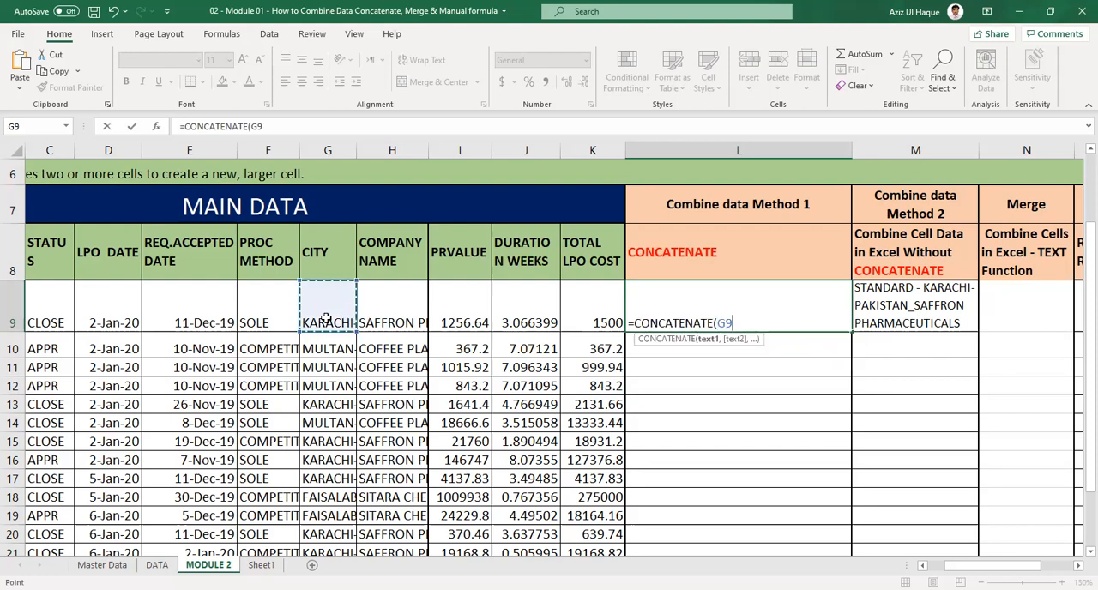
text(,)
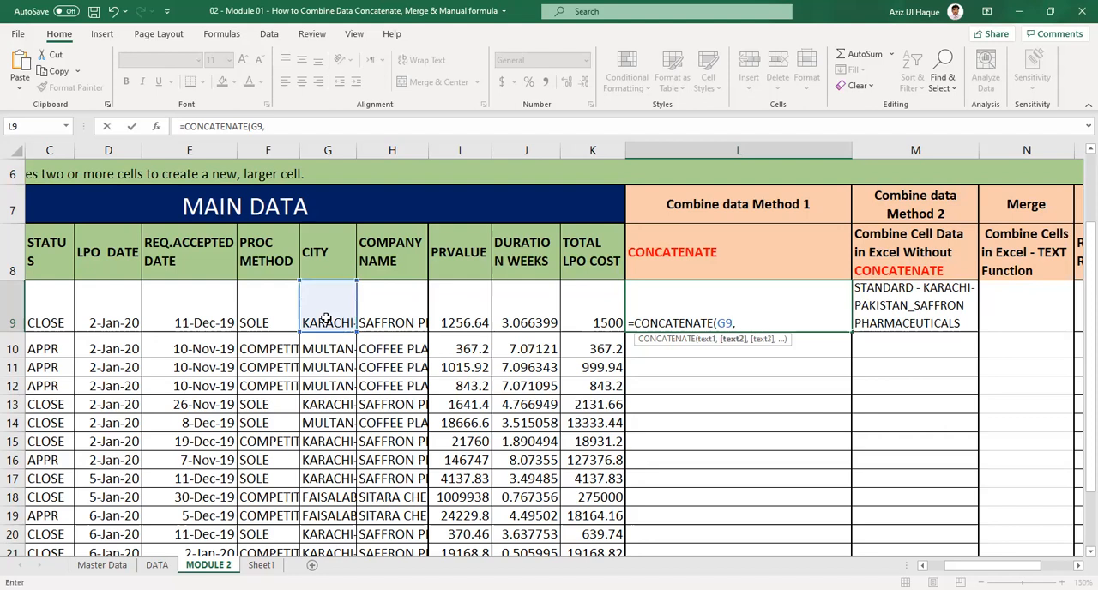
text("",)
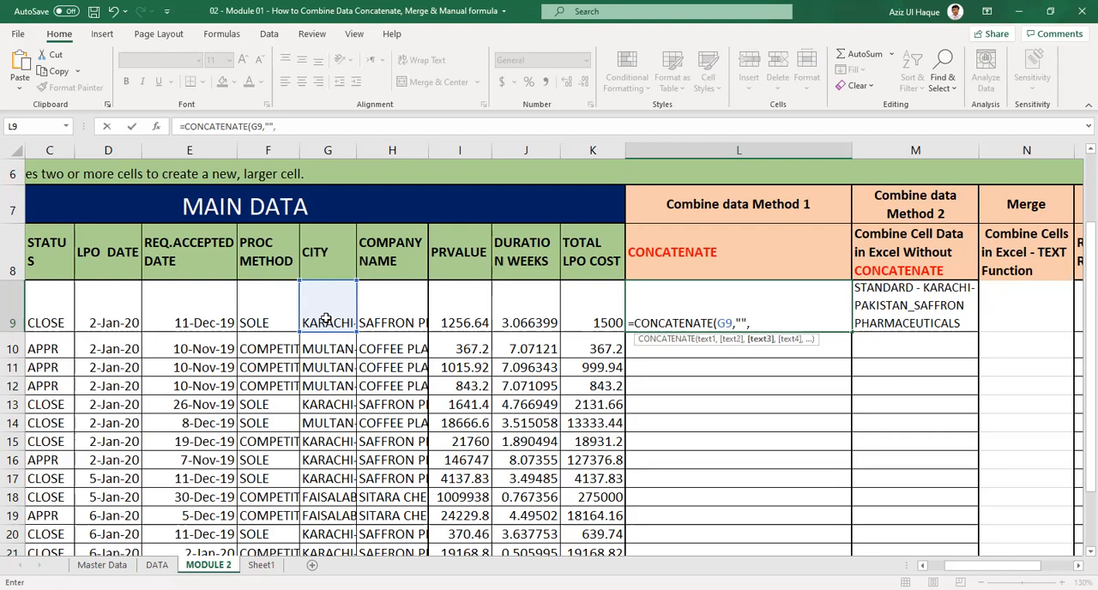
click(388, 317)
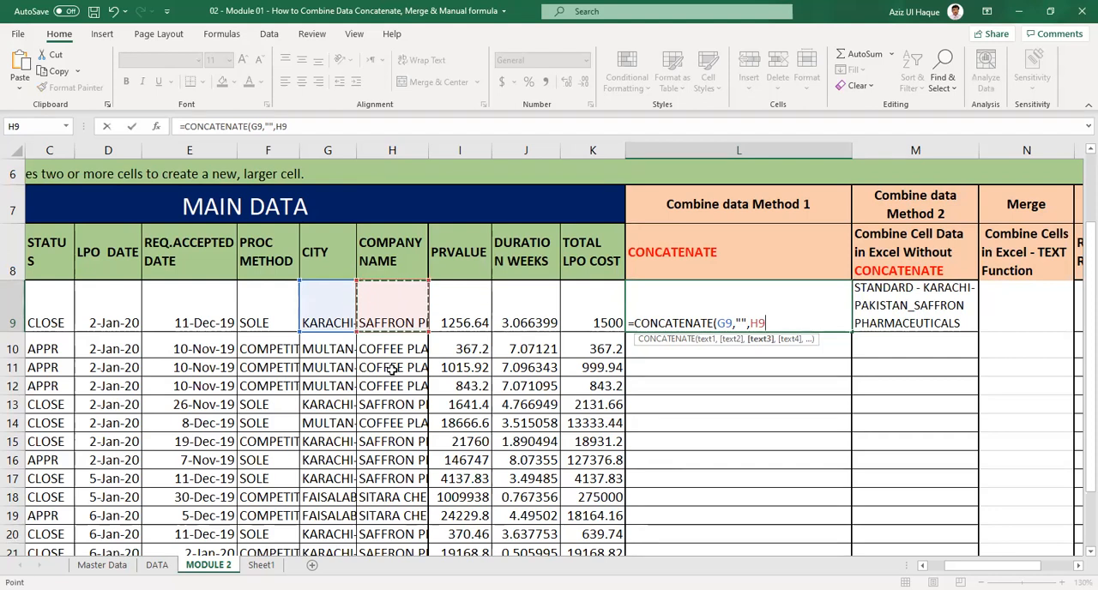
text())
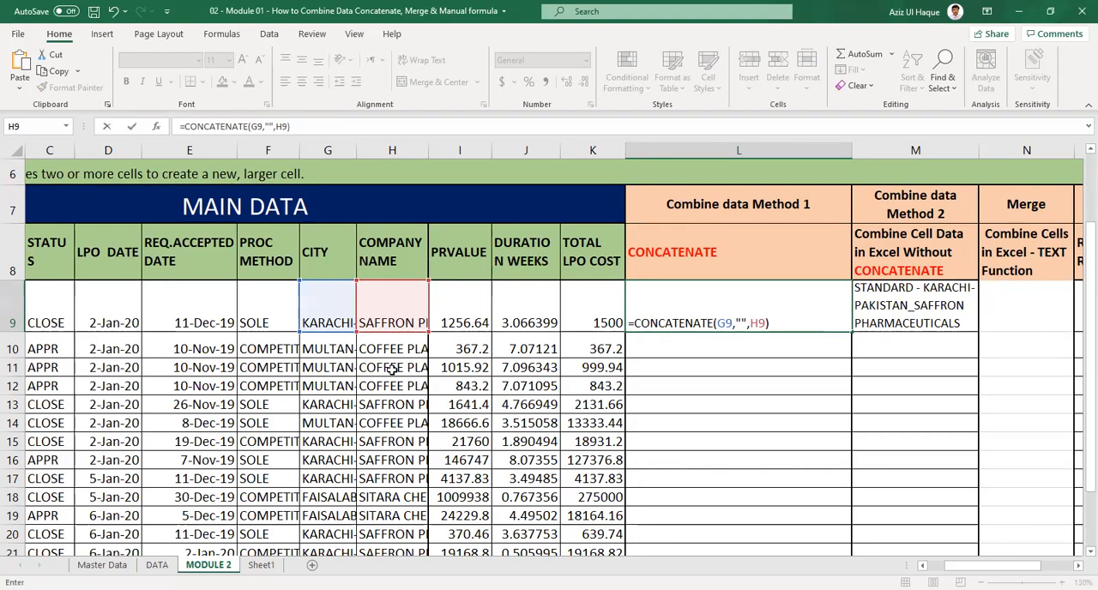
key(Return)
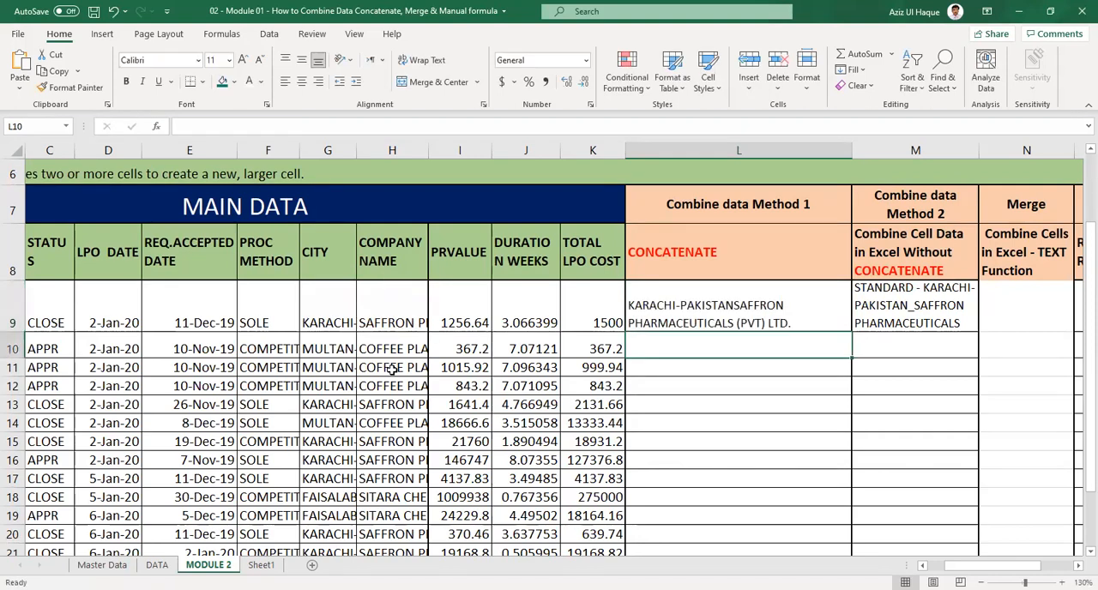
Change the empty separator in L9's CONCATENATE formula to a hyphen with spaces around it, " - ".
click(732, 316)
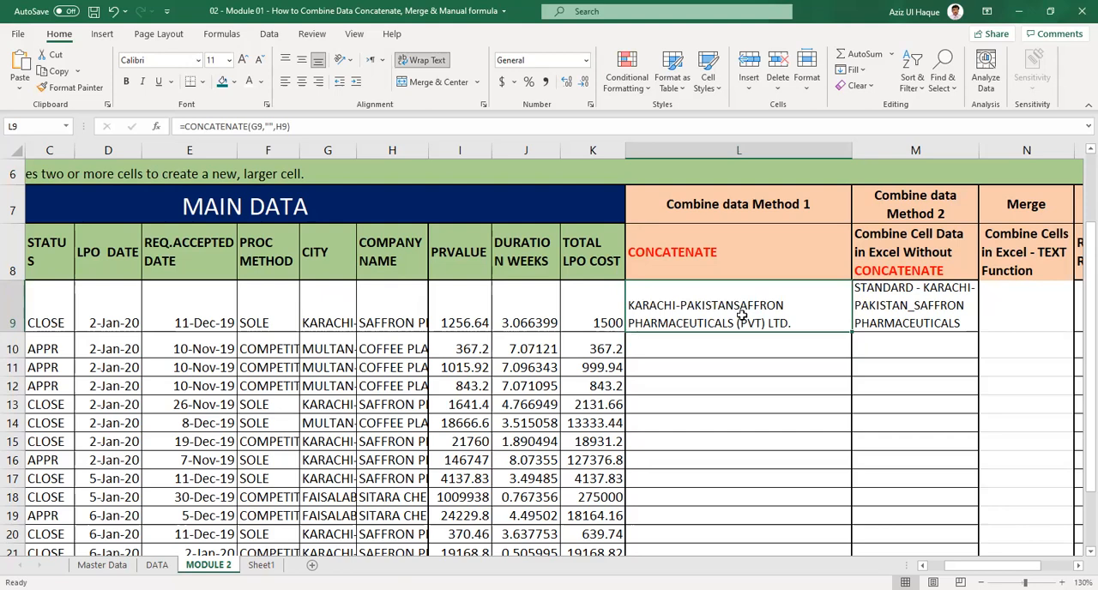
scroll(745, 323, up, 2)
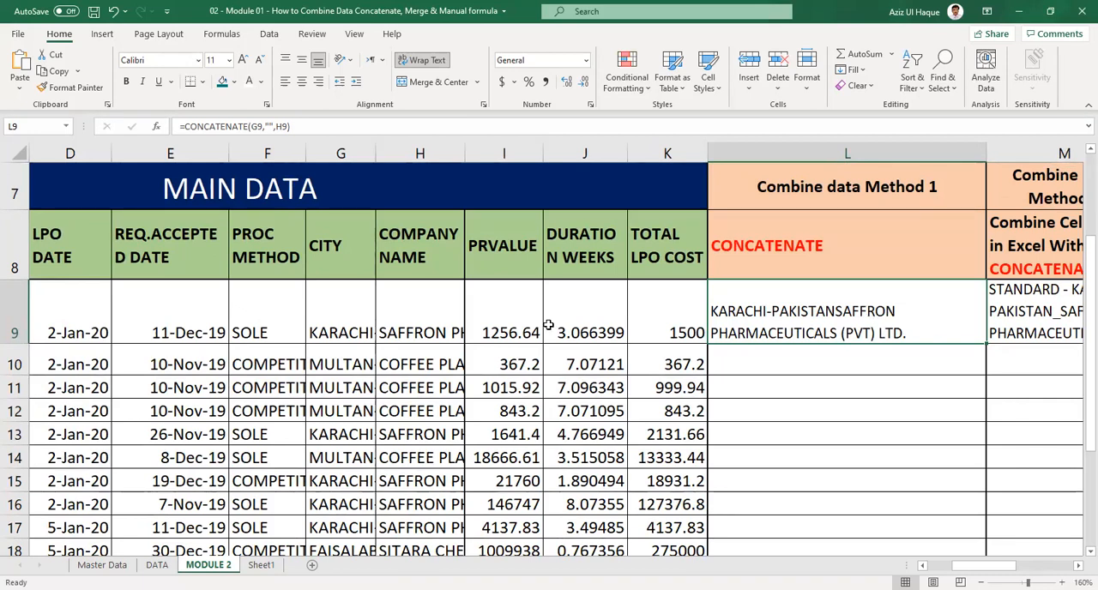
click(270, 126)
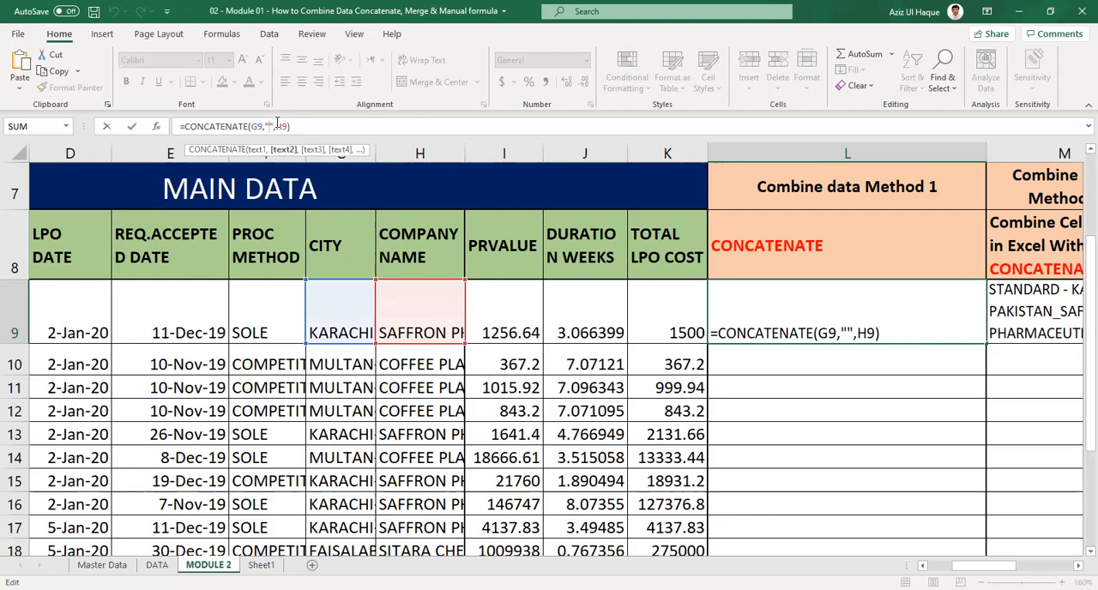
text(-)
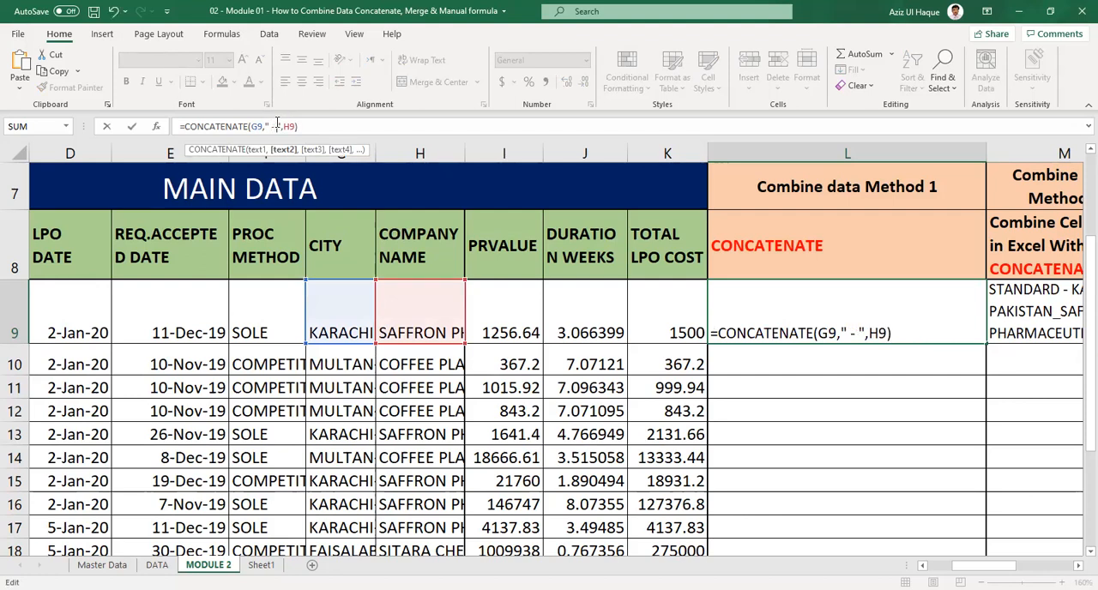
key(Return)
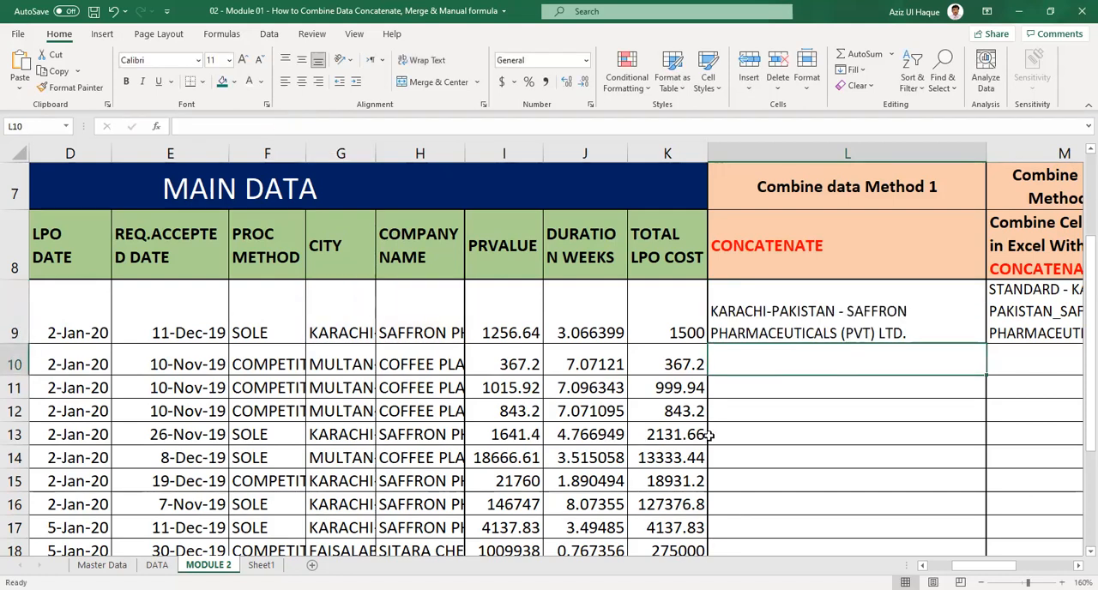
click(852, 318)
click(1013, 322)
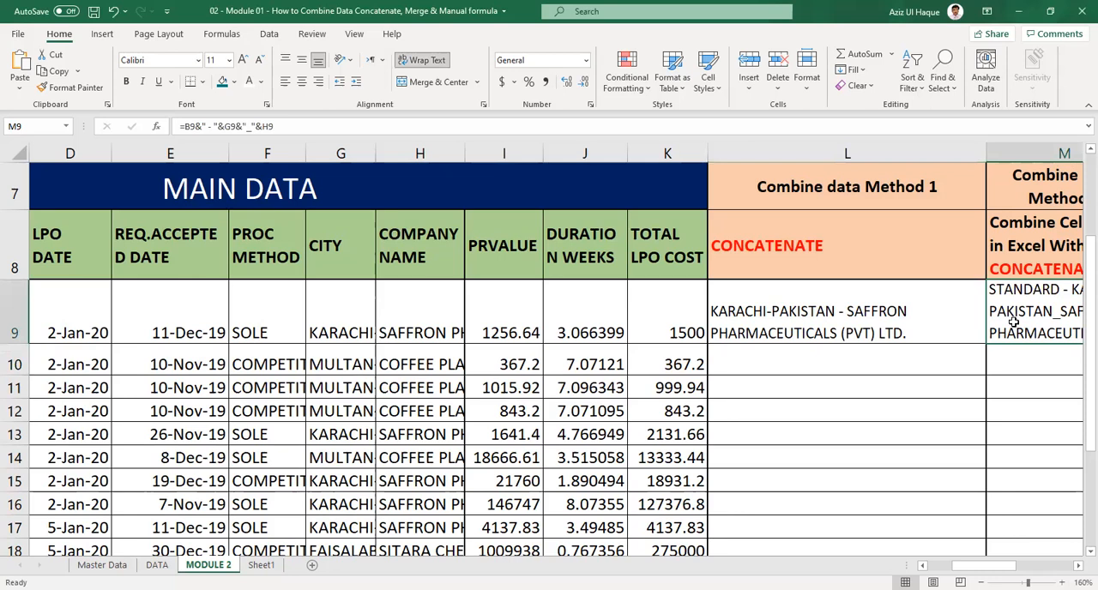
key(Right)
key(Left)
key(Down)
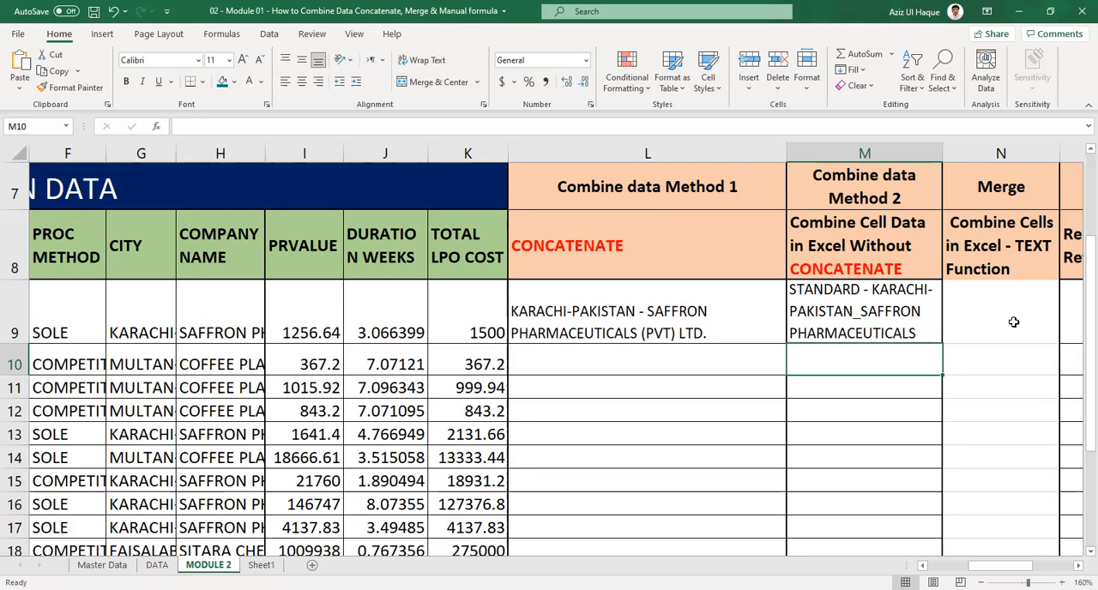
click(674, 310)
Enter the ampersand formula =G10&" - "&H10 in cell M10 to combine the city and company name.
click(857, 359)
text(=)
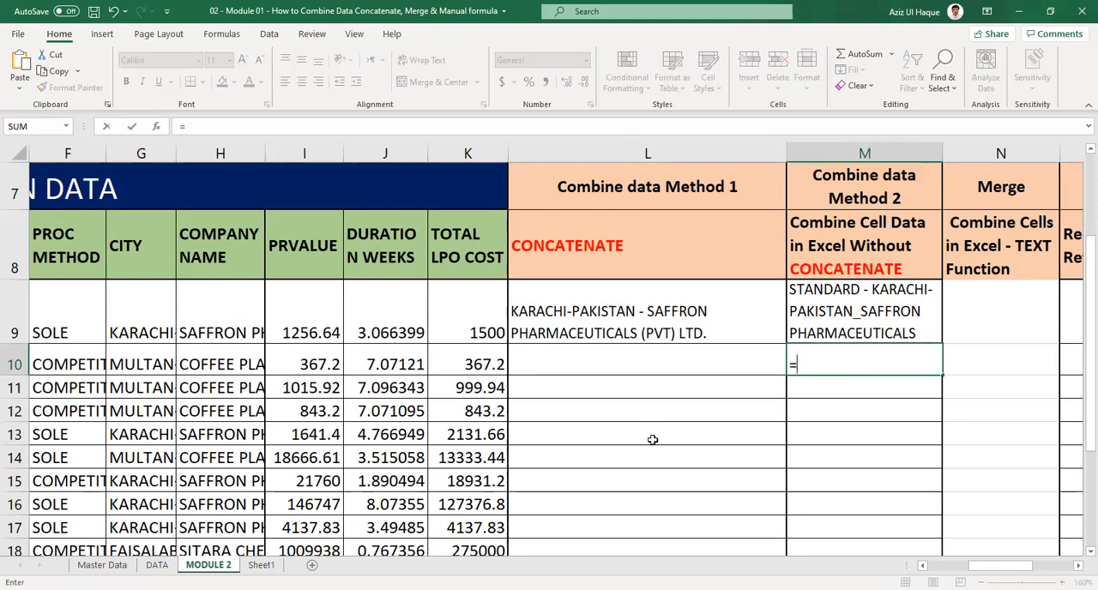
click(149, 366)
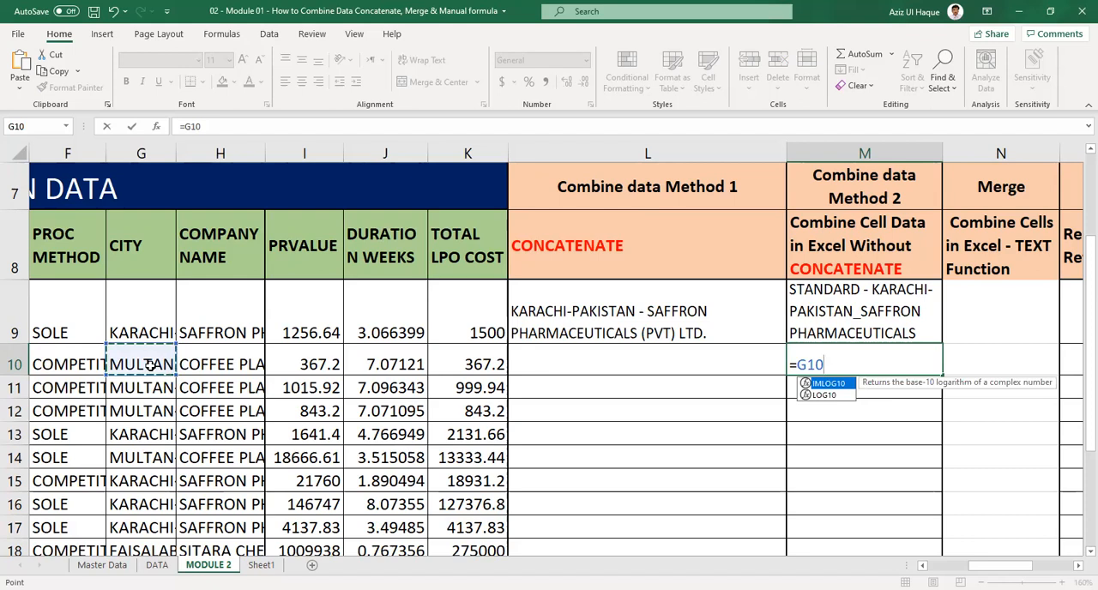
text(&")
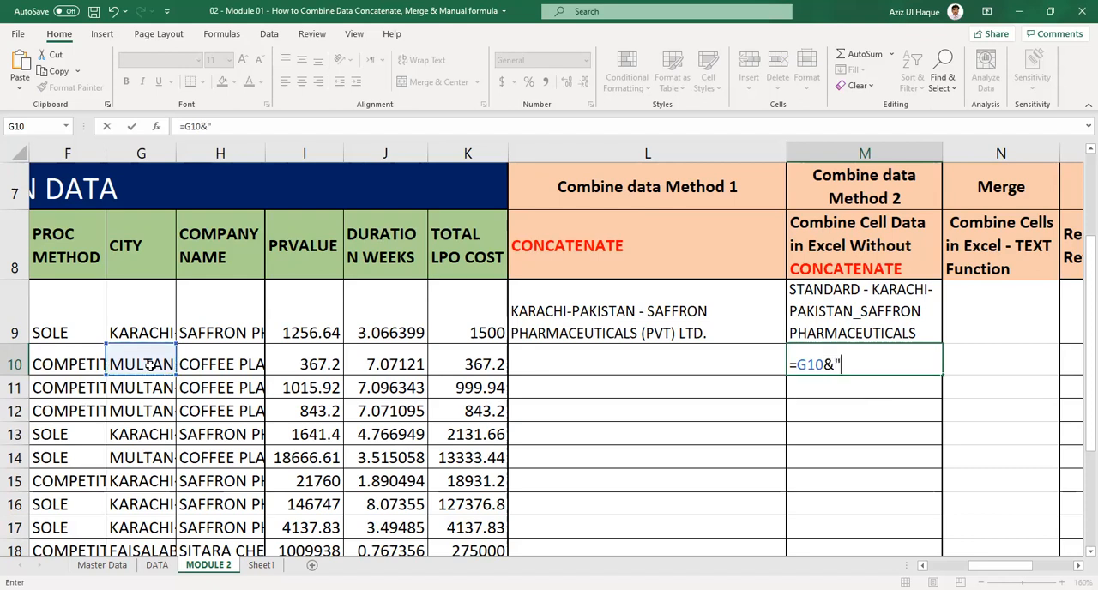
text( -)
text(\7)
key(BackSpace)
key(BackSpace)
text(&)
click(218, 367)
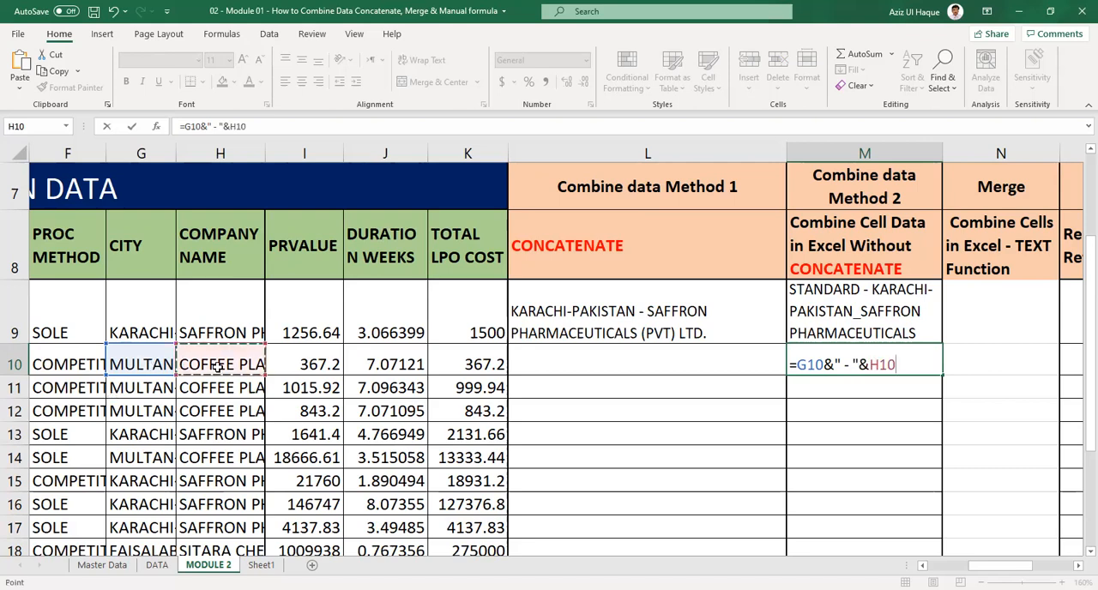
key(Return)
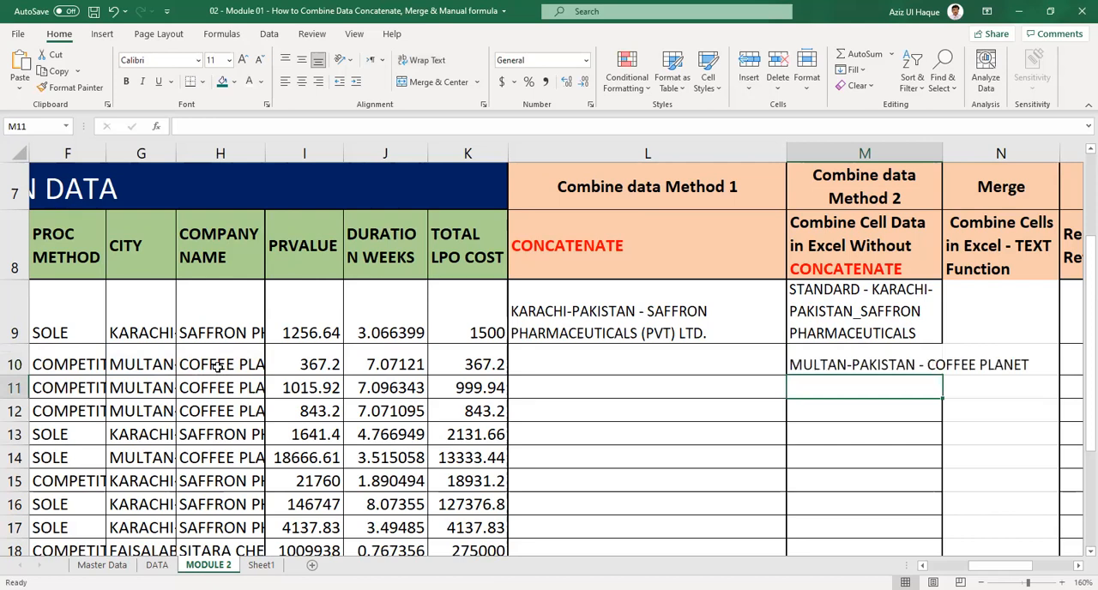
Extend the formula in M10 with &"-"&I10 to append the PR value after the company name.
click(859, 362)
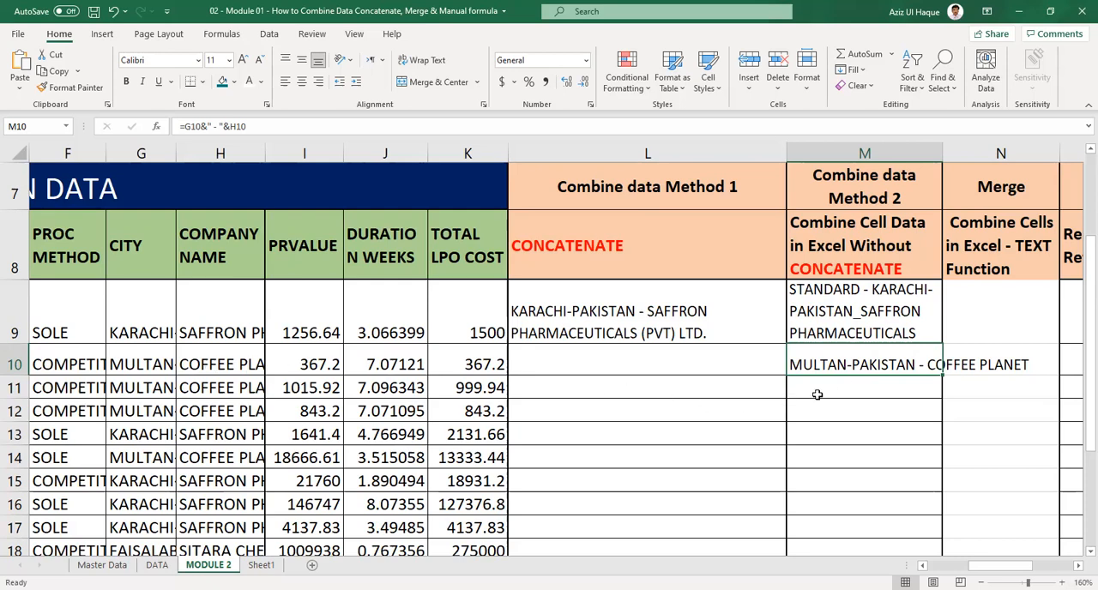
click(840, 327)
click(842, 361)
click(289, 126)
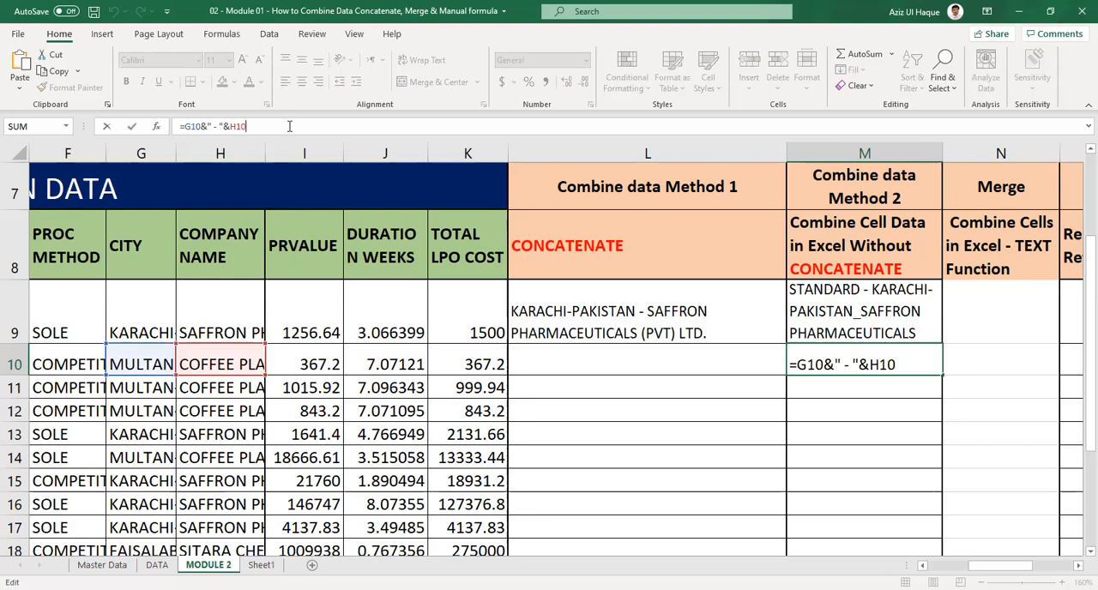
text(&"-"&)
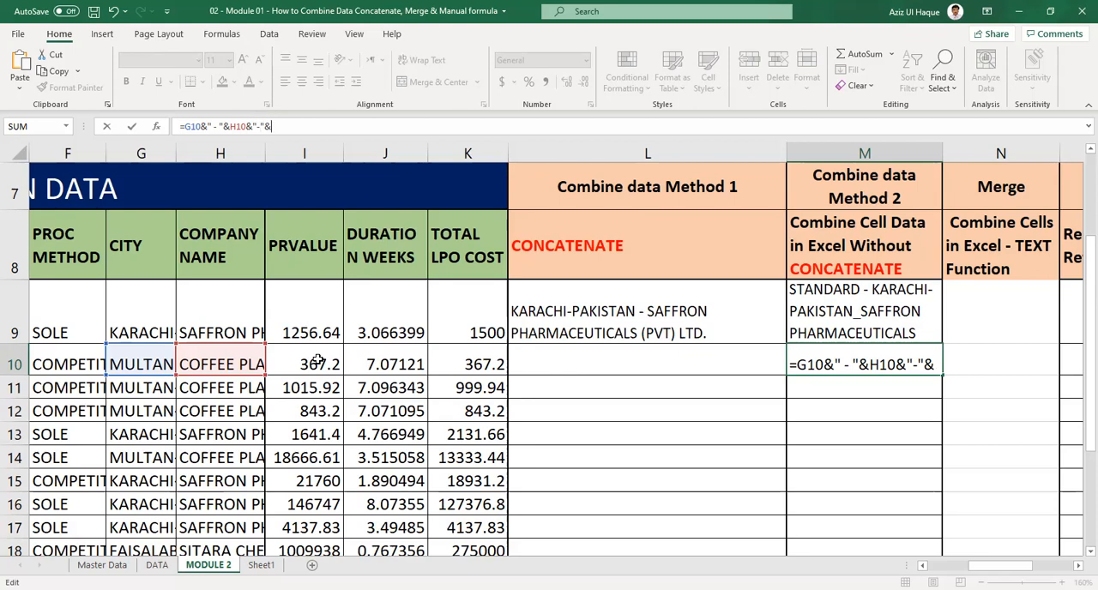
click(318, 361)
key(Return)
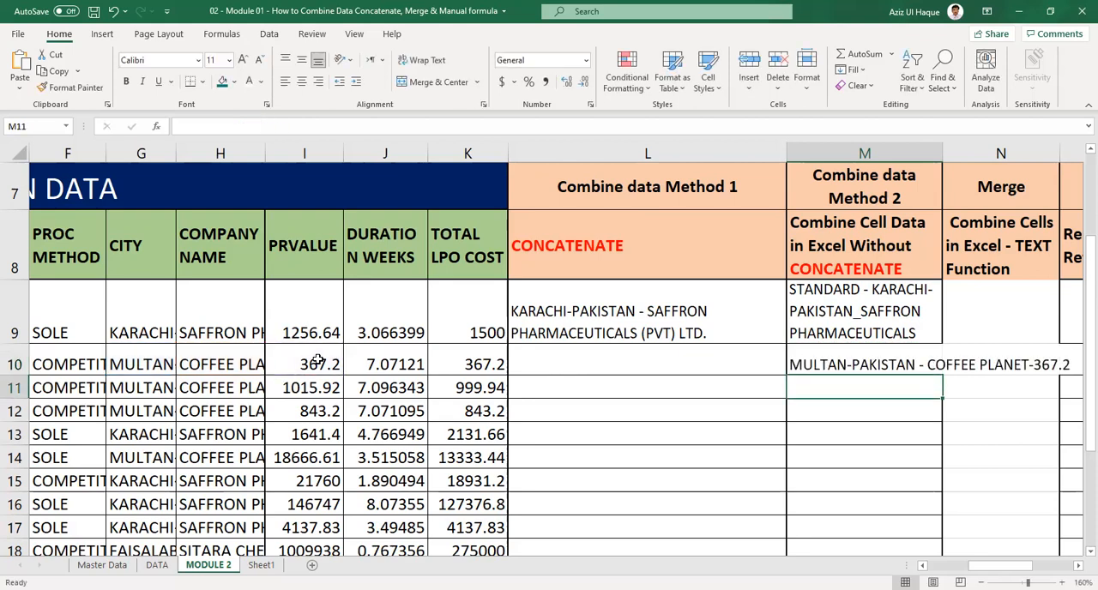
Add a space on both sides of the hyphen before I10 in M10's formula, making that separator " - ".
click(1037, 368)
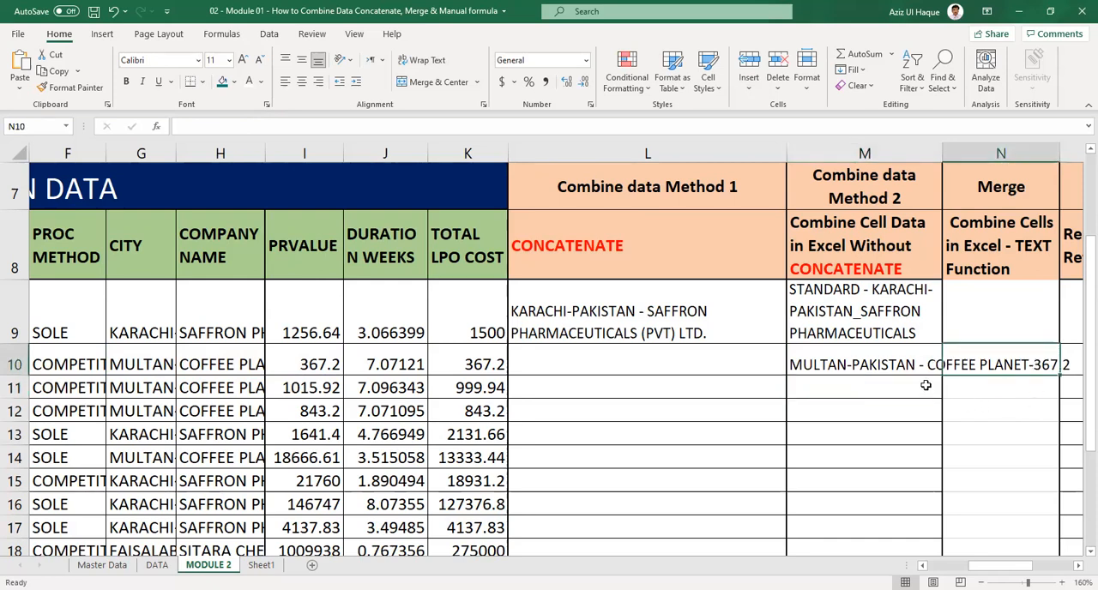
click(890, 368)
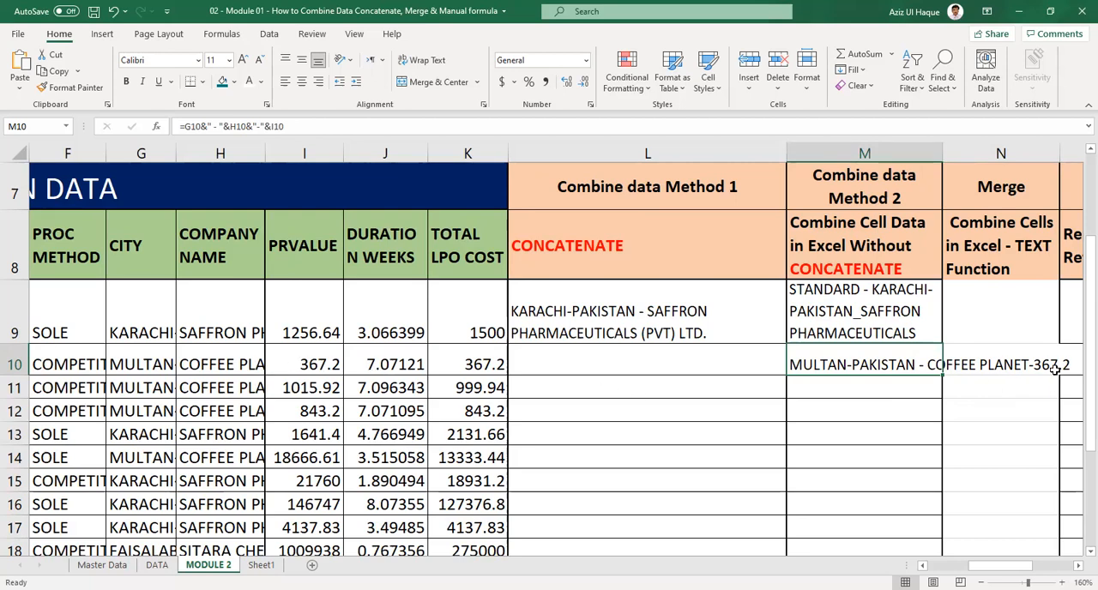
click(258, 125)
click(258, 126)
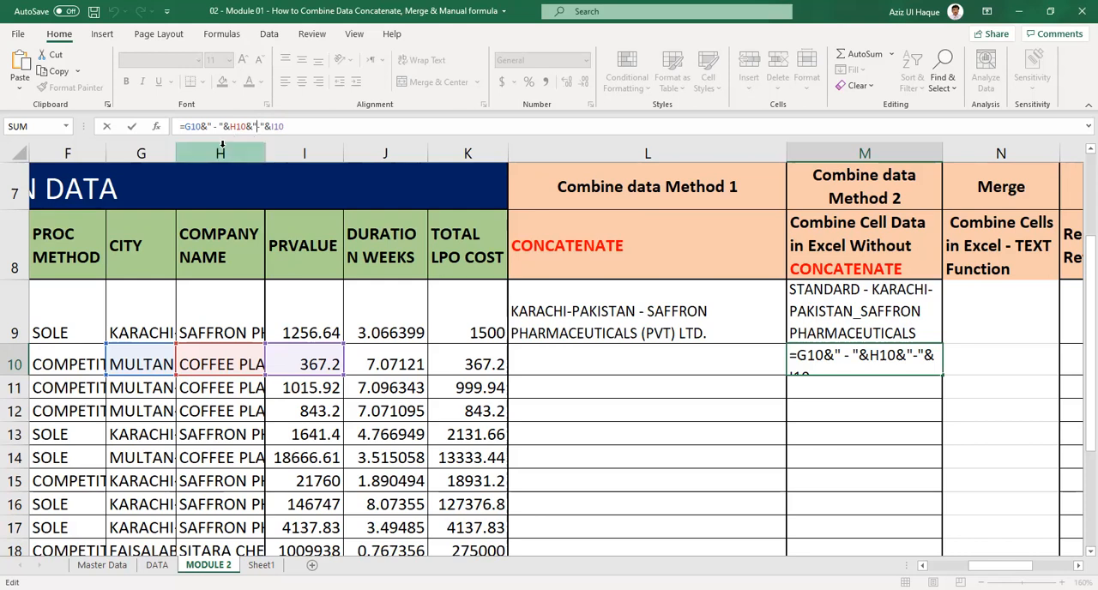
click(265, 126)
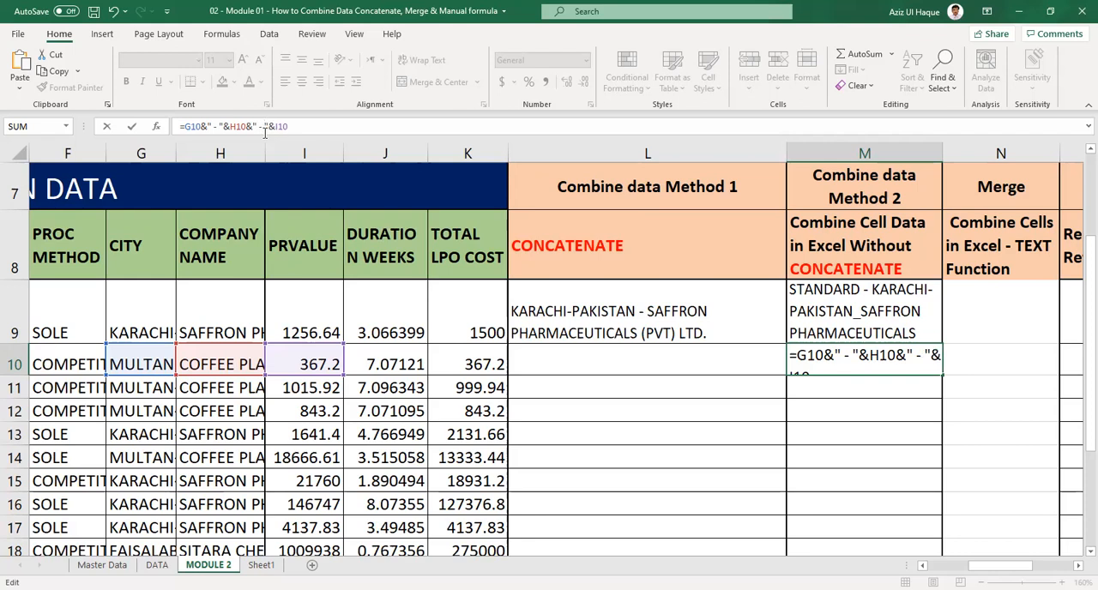
key(Return)
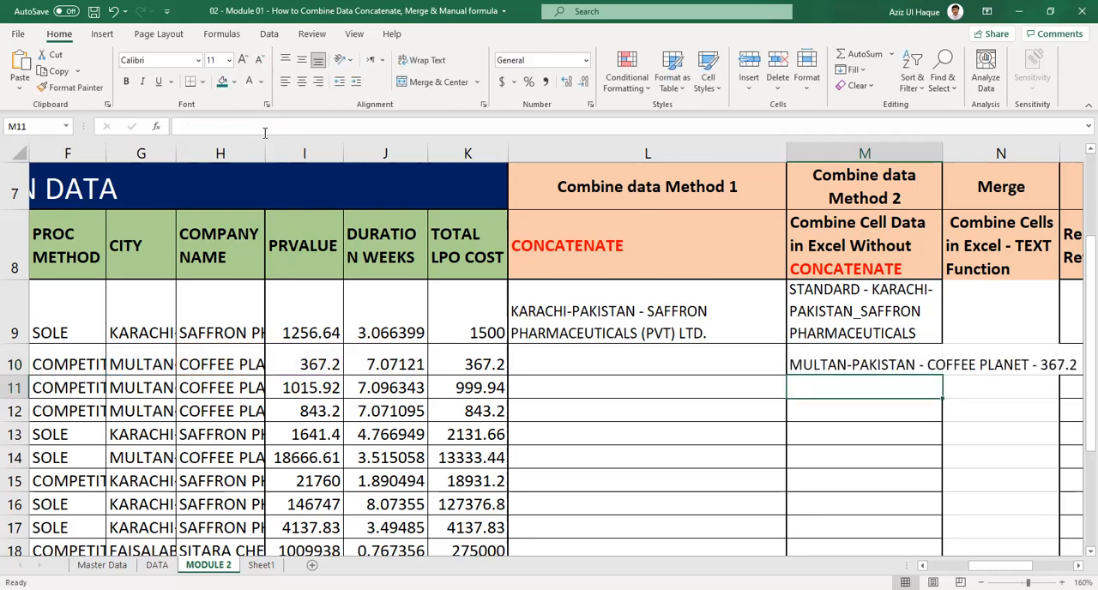
Review the combined text in M10 and the Merge and Referencing column headings beside it.
click(858, 416)
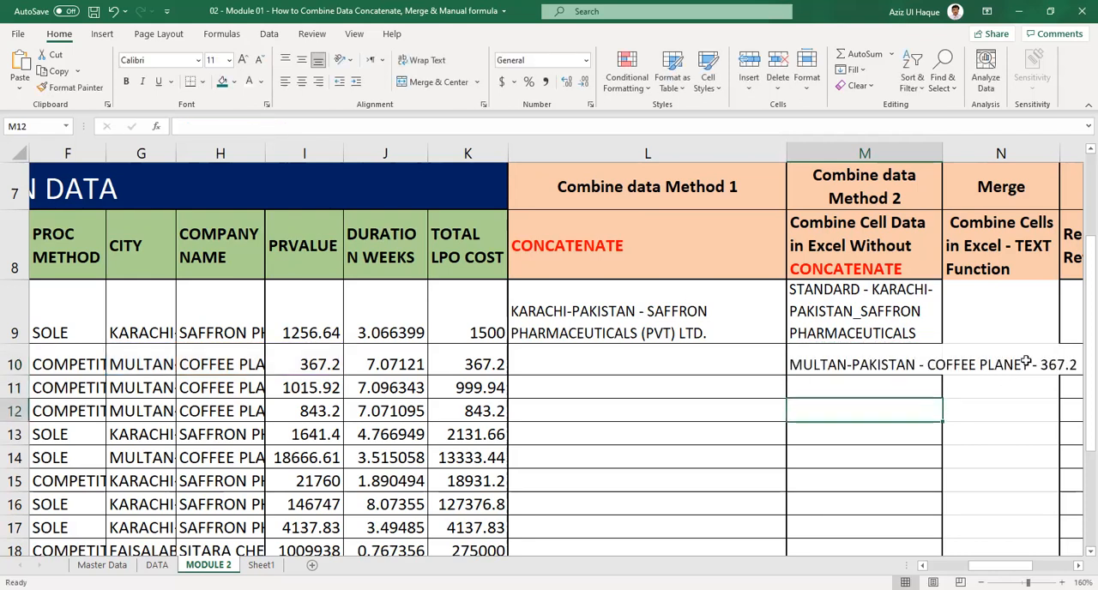
click(1026, 361)
click(916, 368)
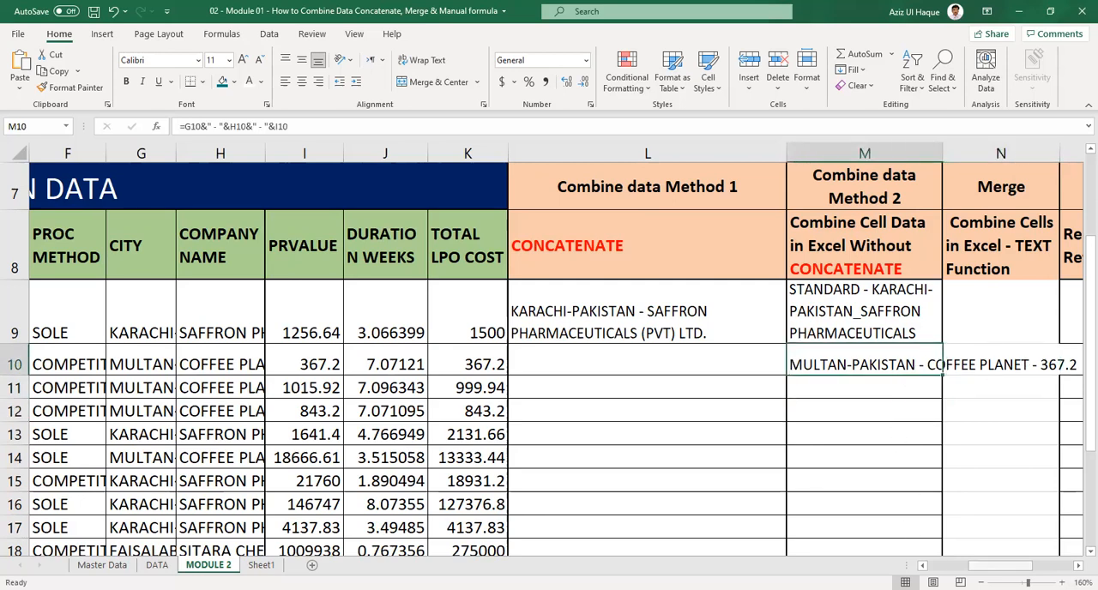
drag(1002, 566, 1011, 566)
scroll(804, 412, right, 3)
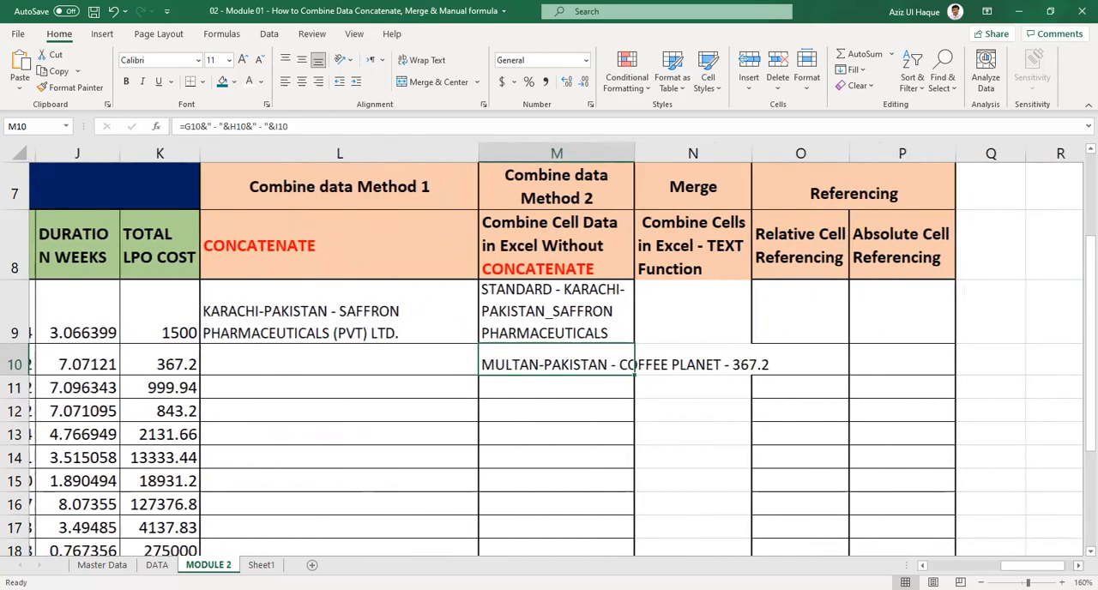
click(669, 243)
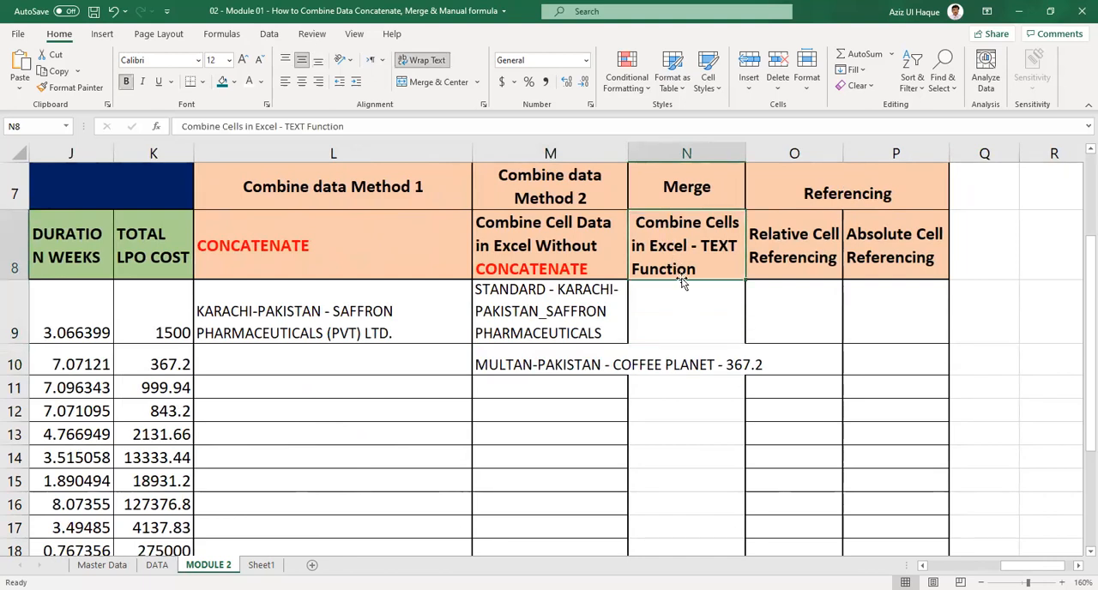
scroll(683, 292, up, 2)
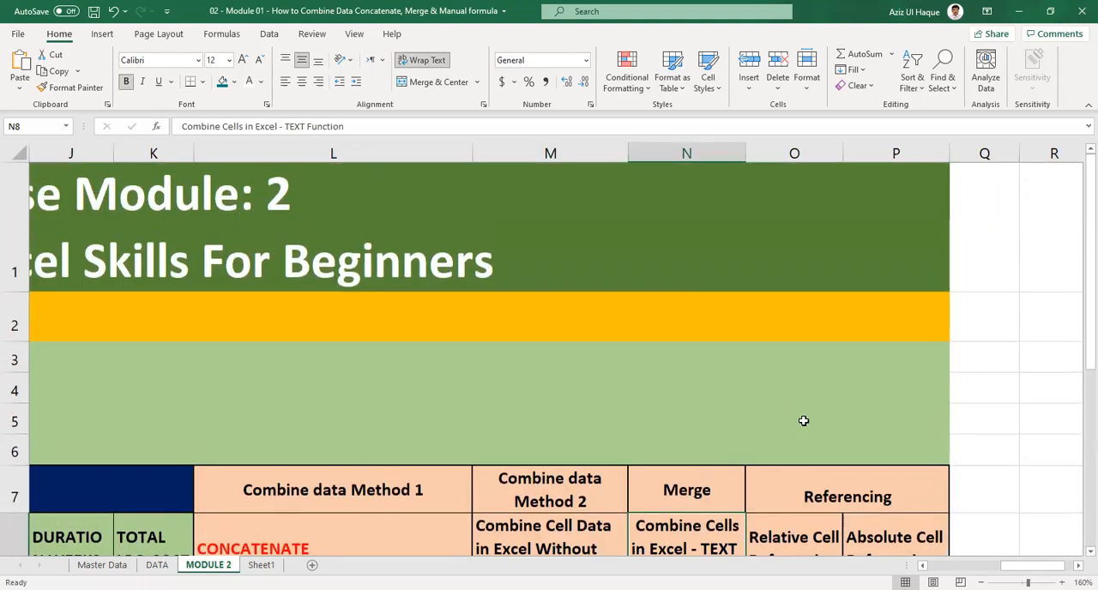
scroll(804, 420, down, 1)
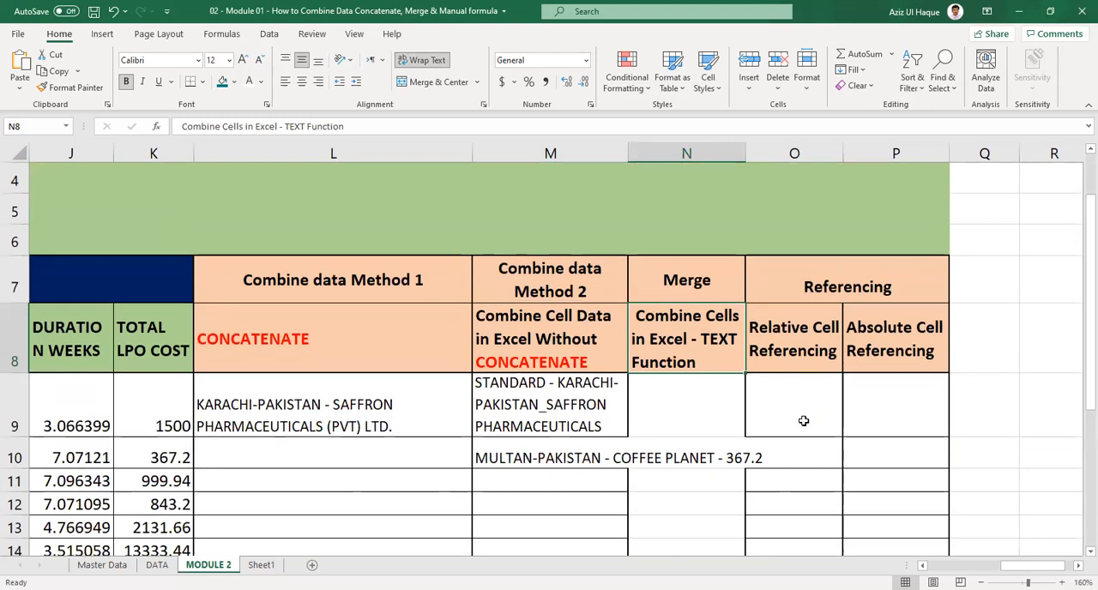
Unmerge the Referencing heading spanning O7:P7.
click(808, 344)
click(821, 288)
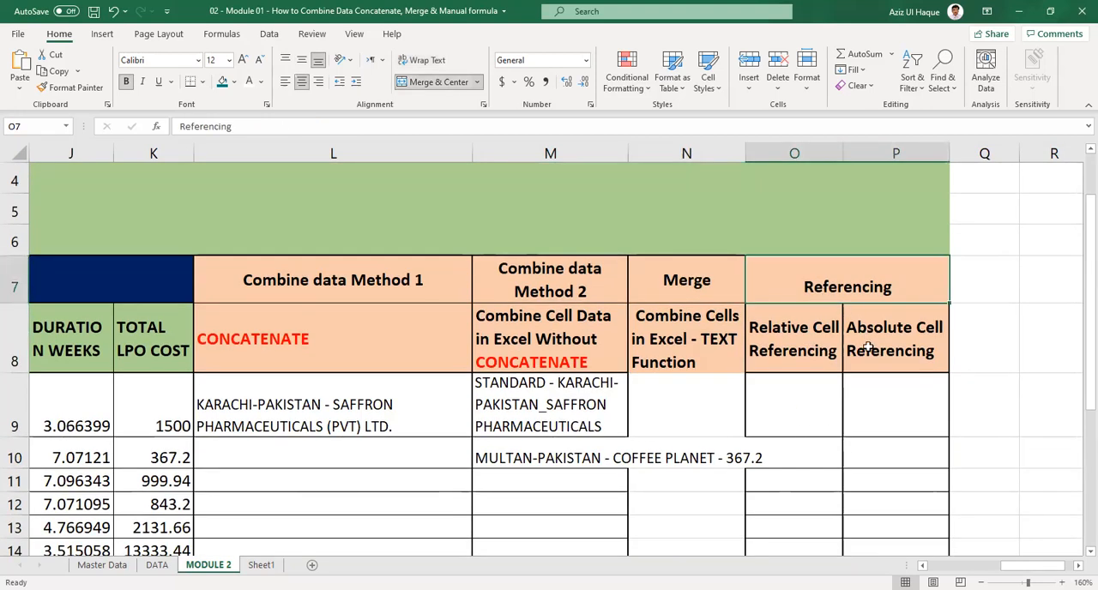
click(439, 84)
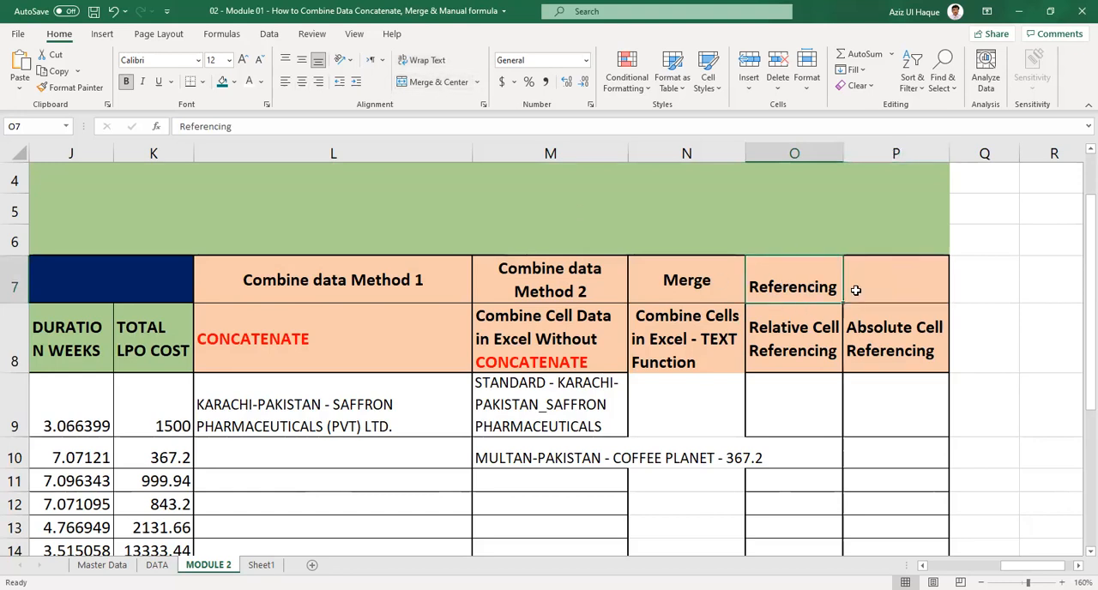
Copy the Merge heading from N7 into P7 and wrap the text of the Referencing heading in O7.
click(730, 282)
key(ctrl+c)
click(861, 297)
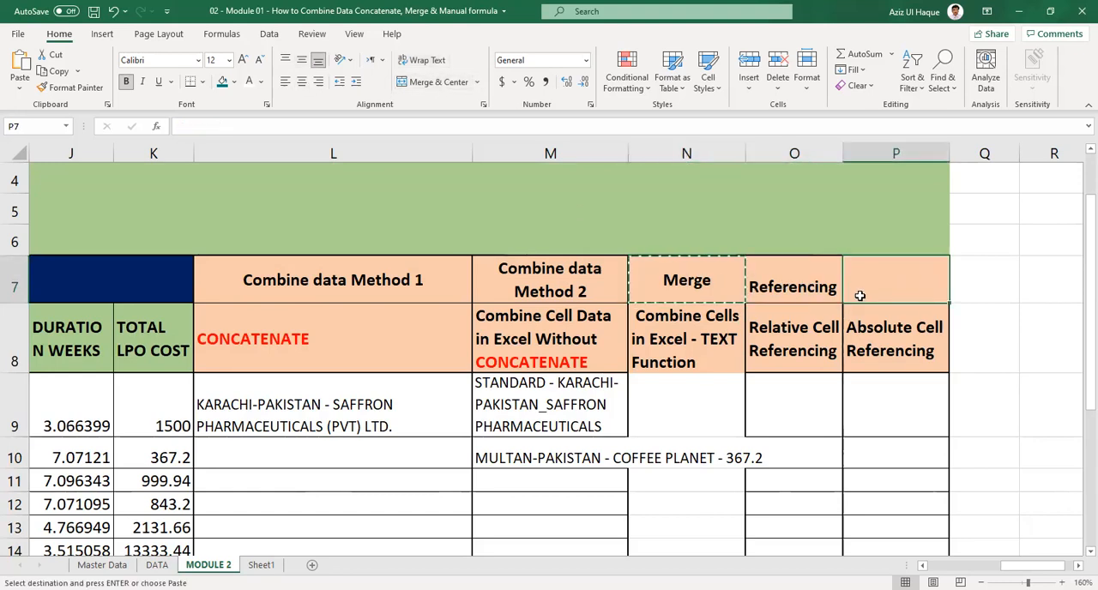
key(ctrl+v)
click(847, 343)
click(830, 335)
click(820, 279)
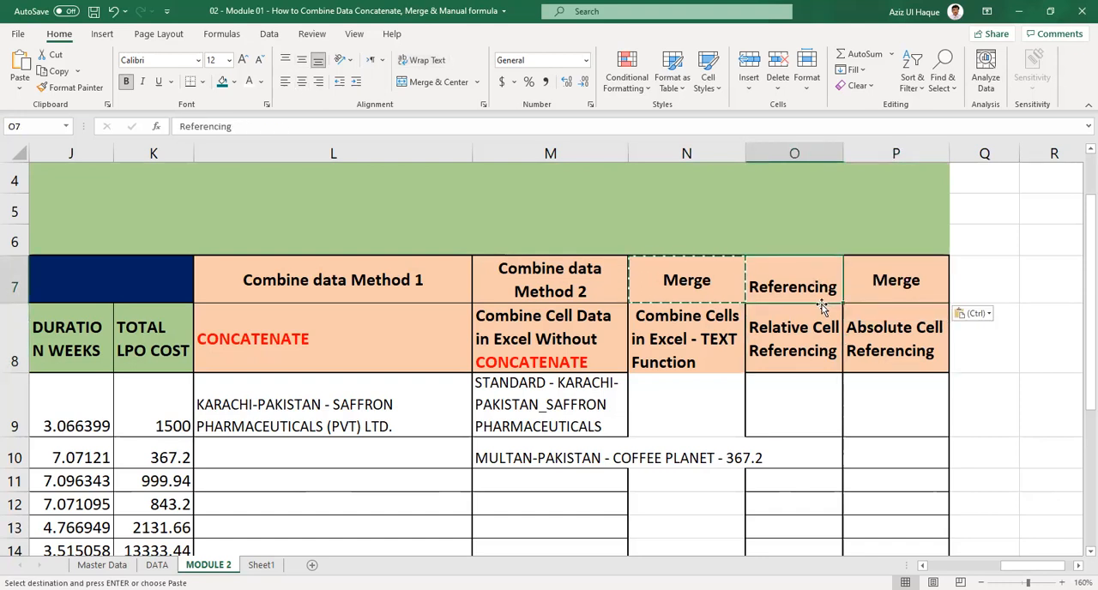
key(Escape)
click(415, 62)
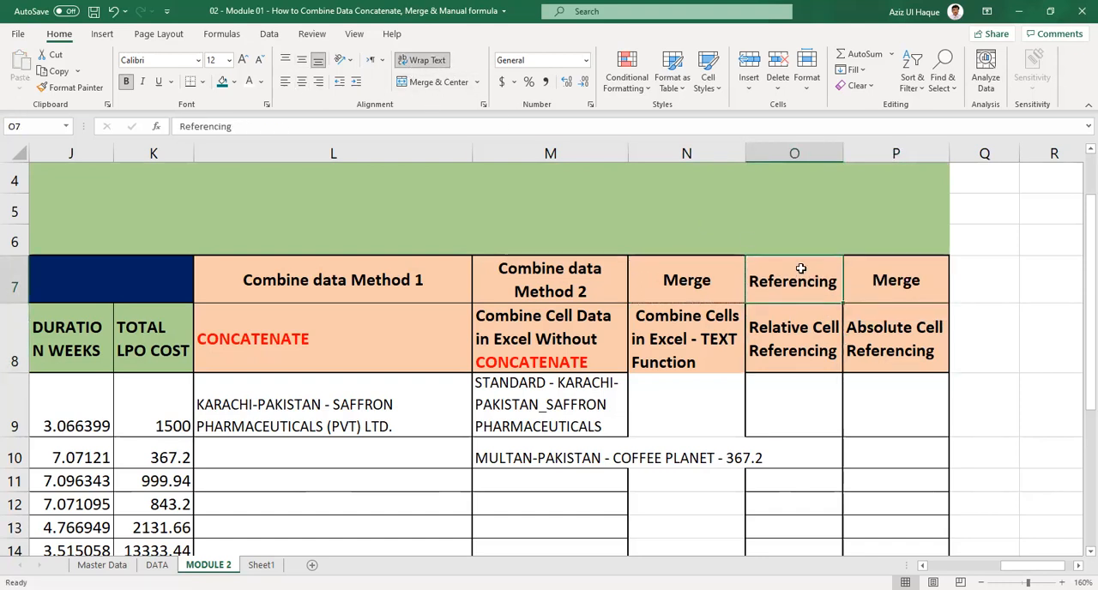
Merge and center O7:P7, keeping only the upper-left value, and undo that merge.
drag(796, 282, 866, 281)
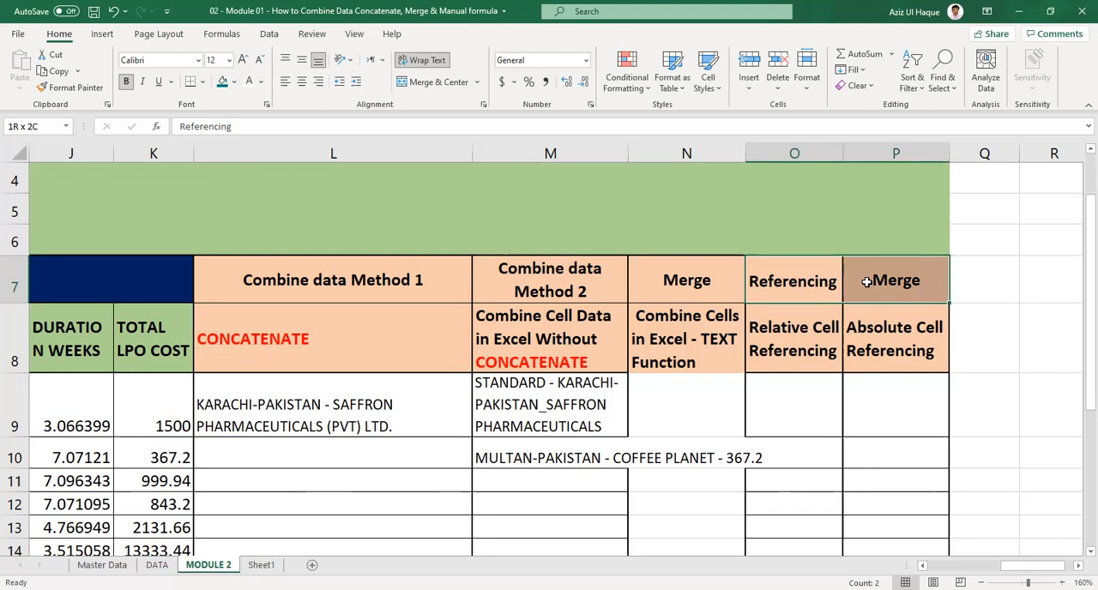
drag(867, 281, 865, 283)
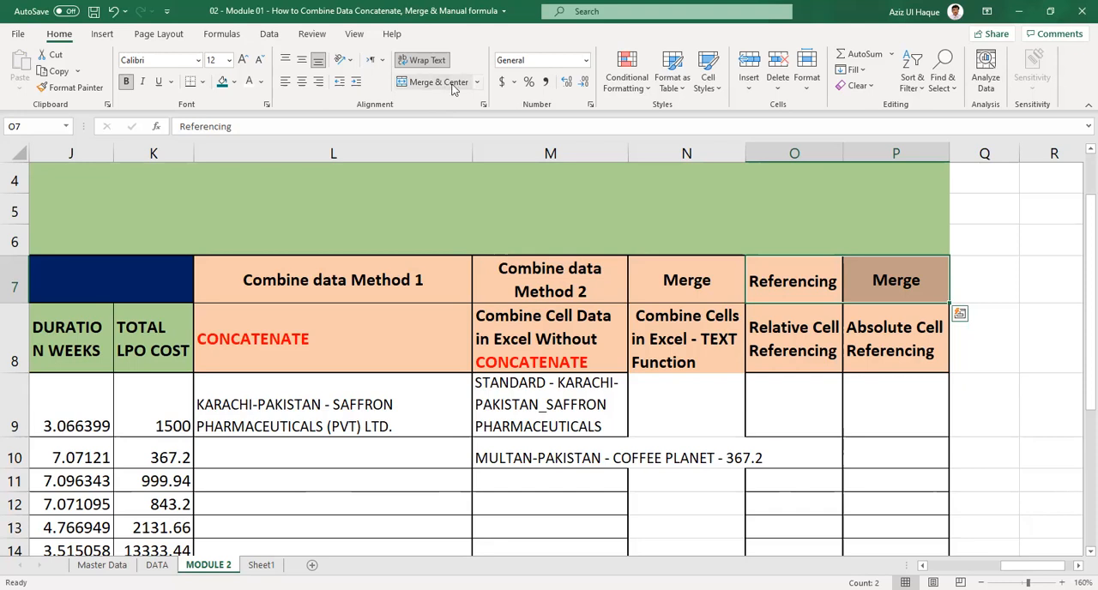
key(ctrl+q)
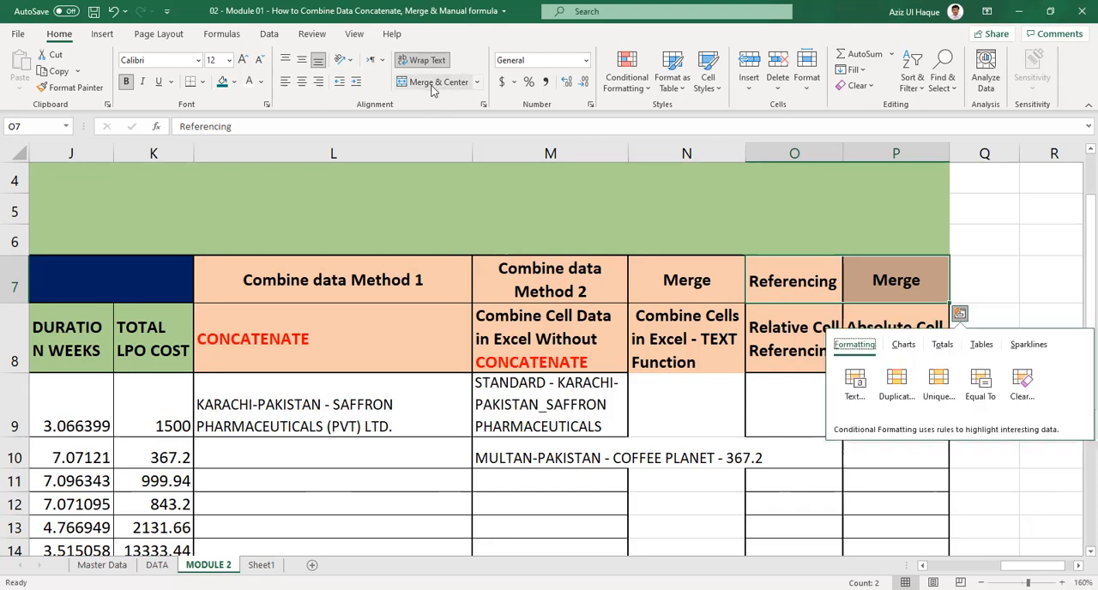
click(478, 82)
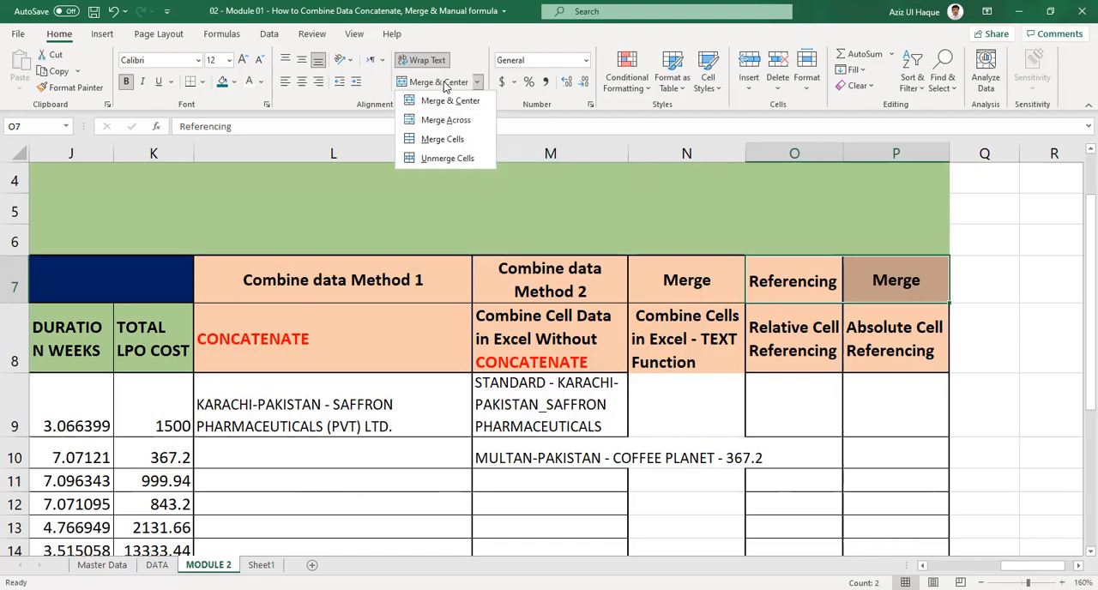
click(444, 87)
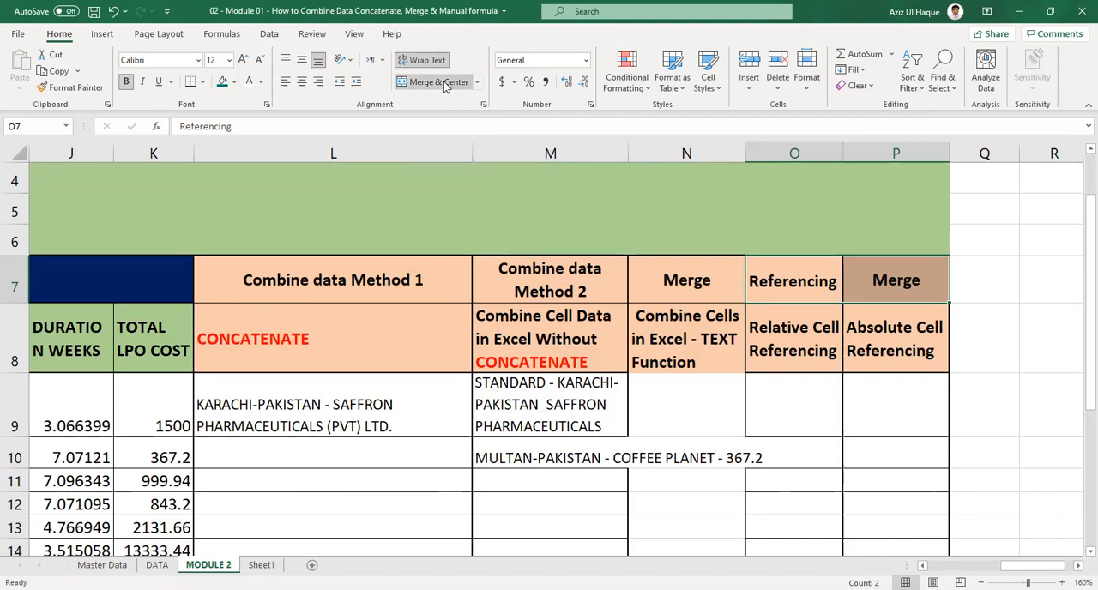
click(442, 83)
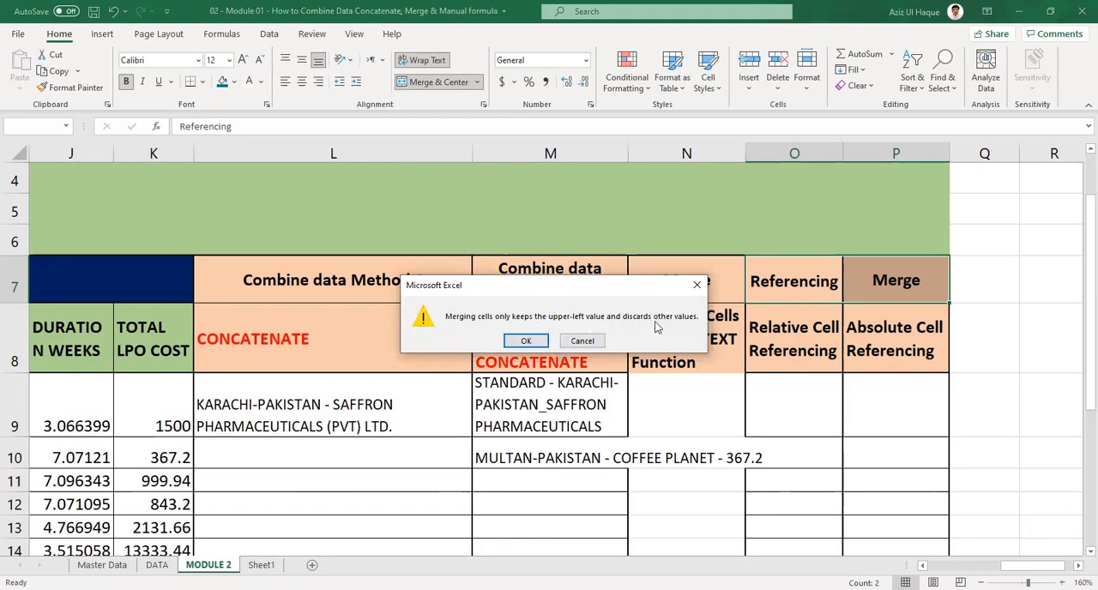
click(527, 341)
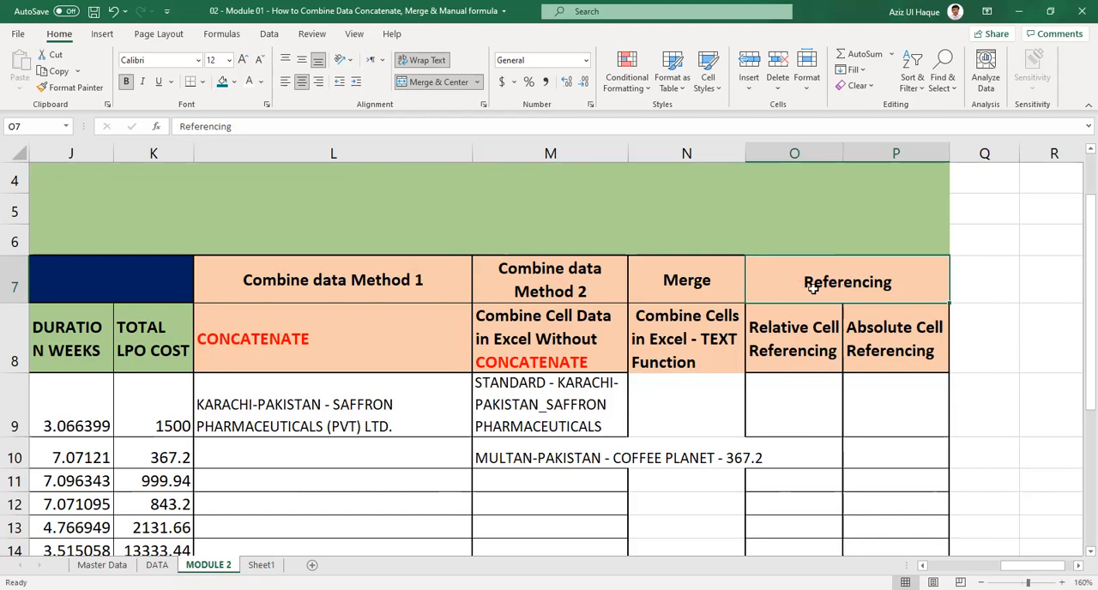
key(ctrl+z)
Apply Merge Across to O7:P7, keeping only the upper-left value, and undo it.
click(912, 283)
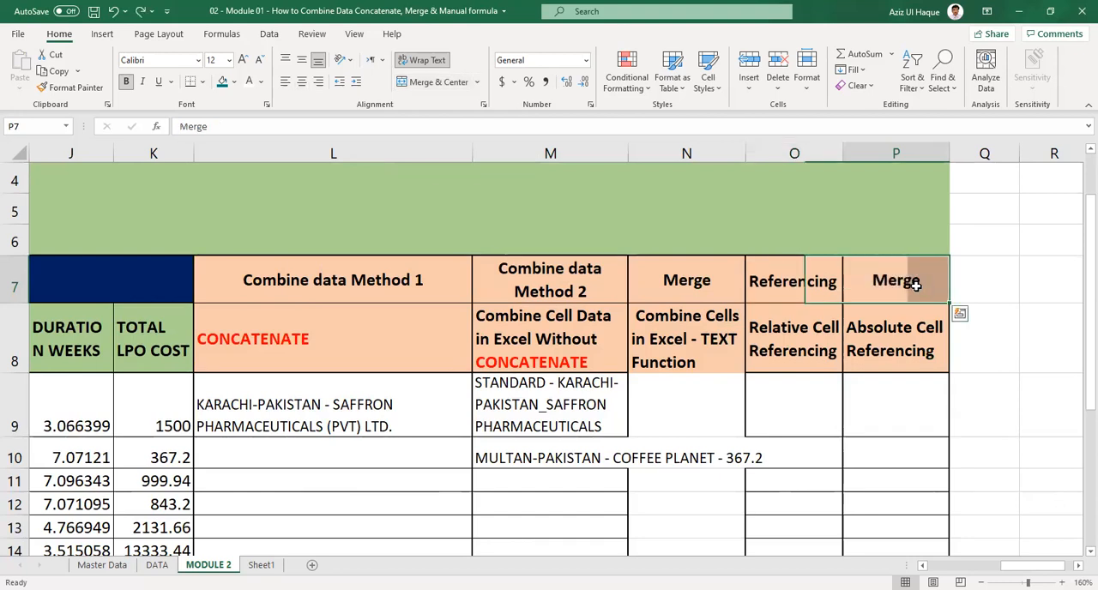
click(478, 83)
drag(798, 282, 862, 280)
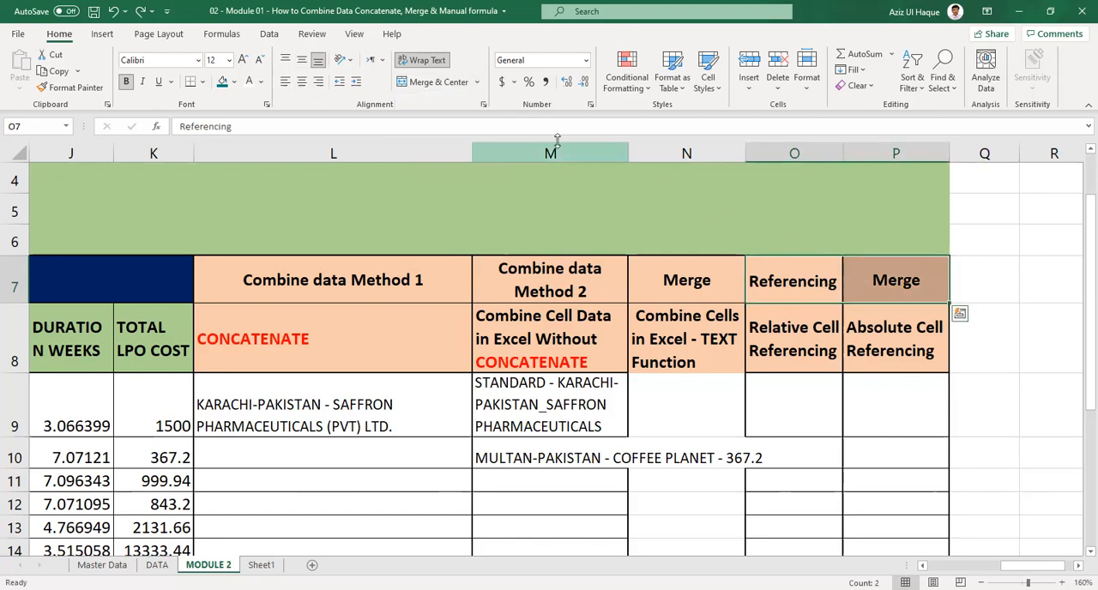
click(477, 83)
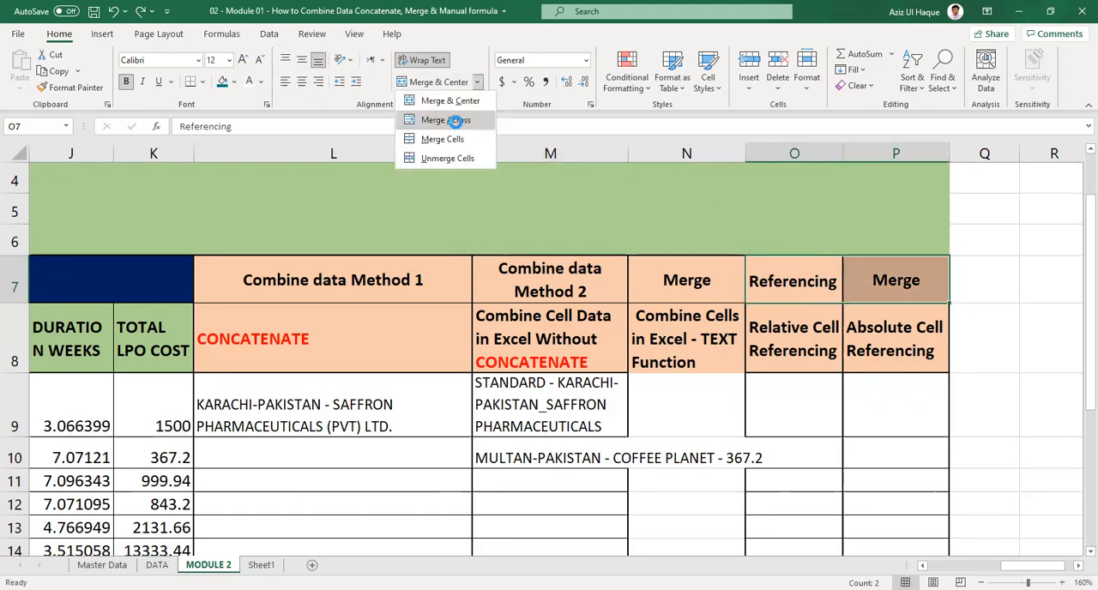
click(461, 117)
click(530, 341)
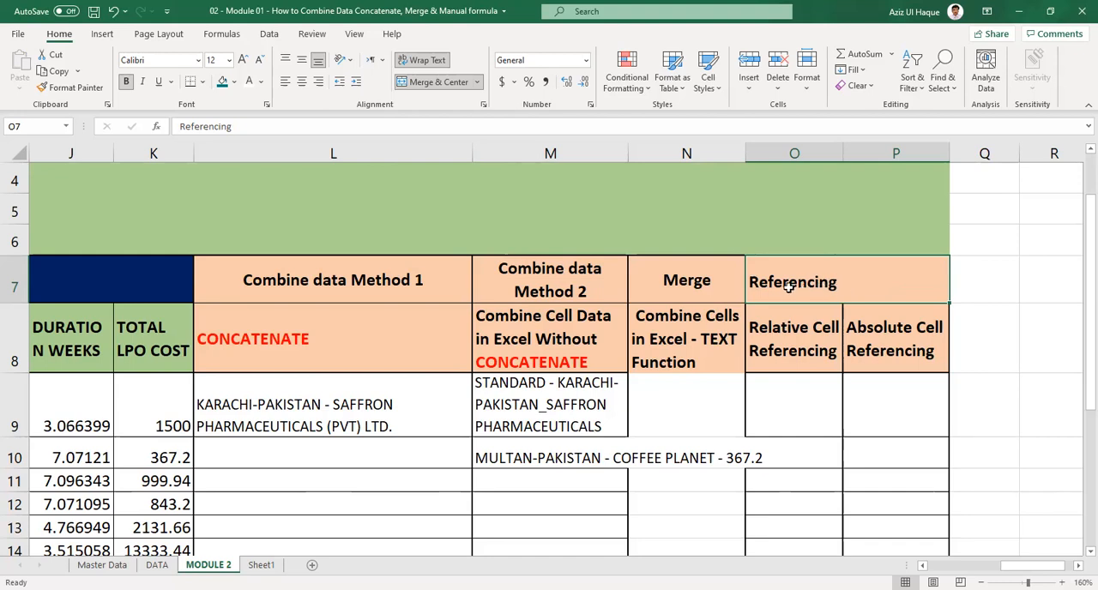
key(ctrl+z)
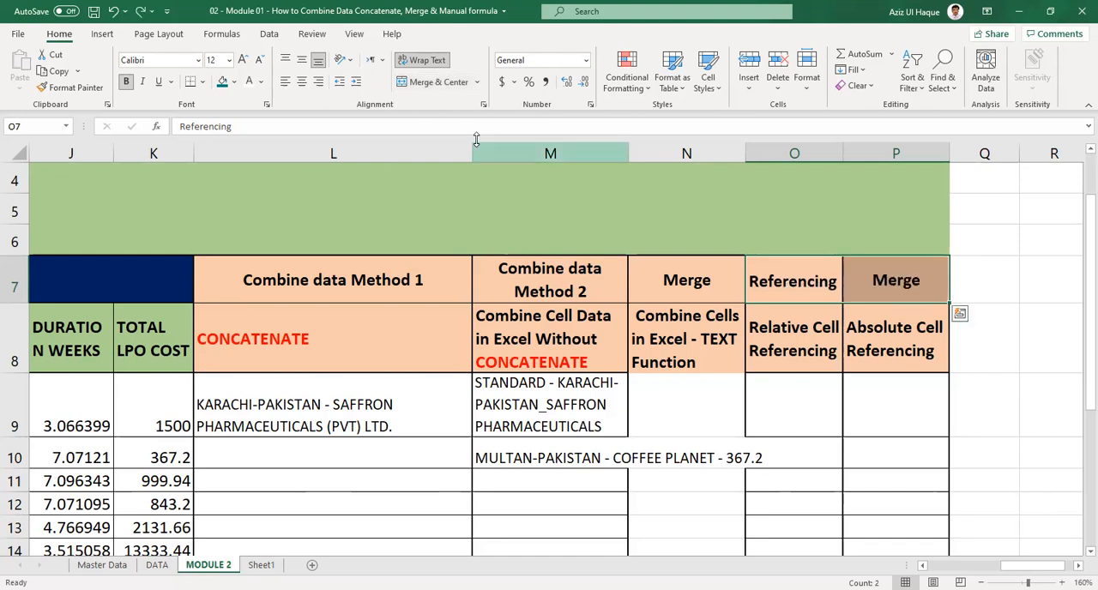
Apply Merge Cells to O7:P7, then undo both the merge and the text wrapping in O7.
click(479, 82)
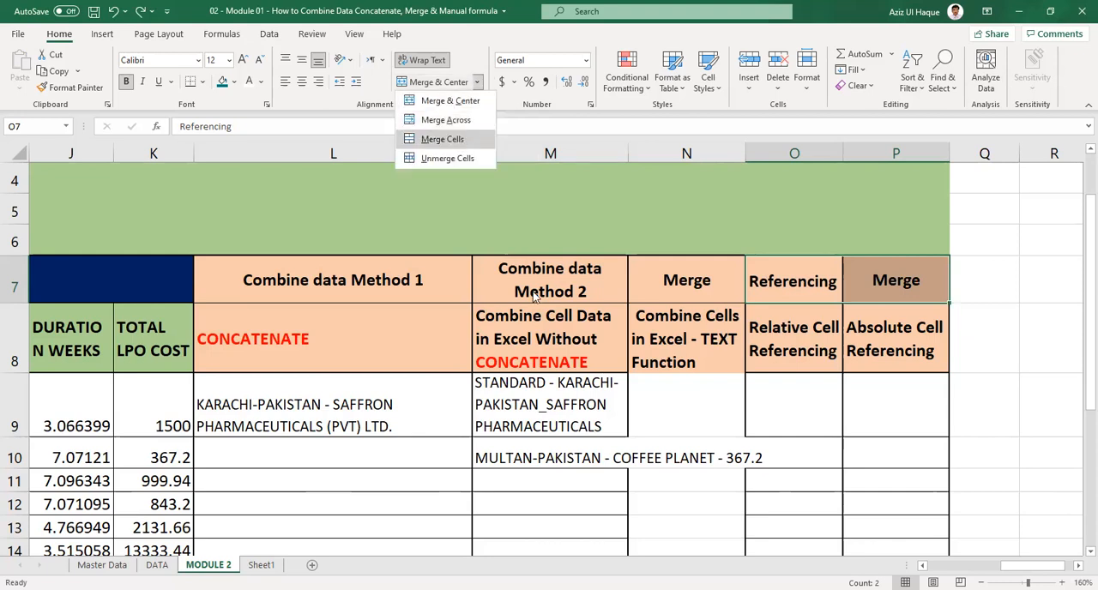
key(Return)
click(525, 341)
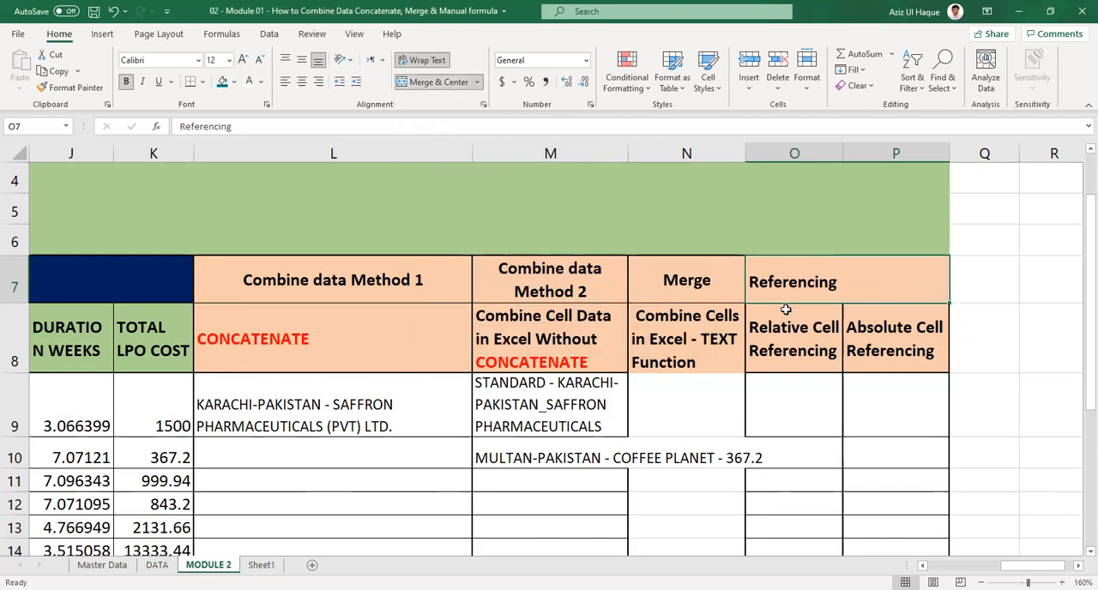
click(816, 306)
click(816, 285)
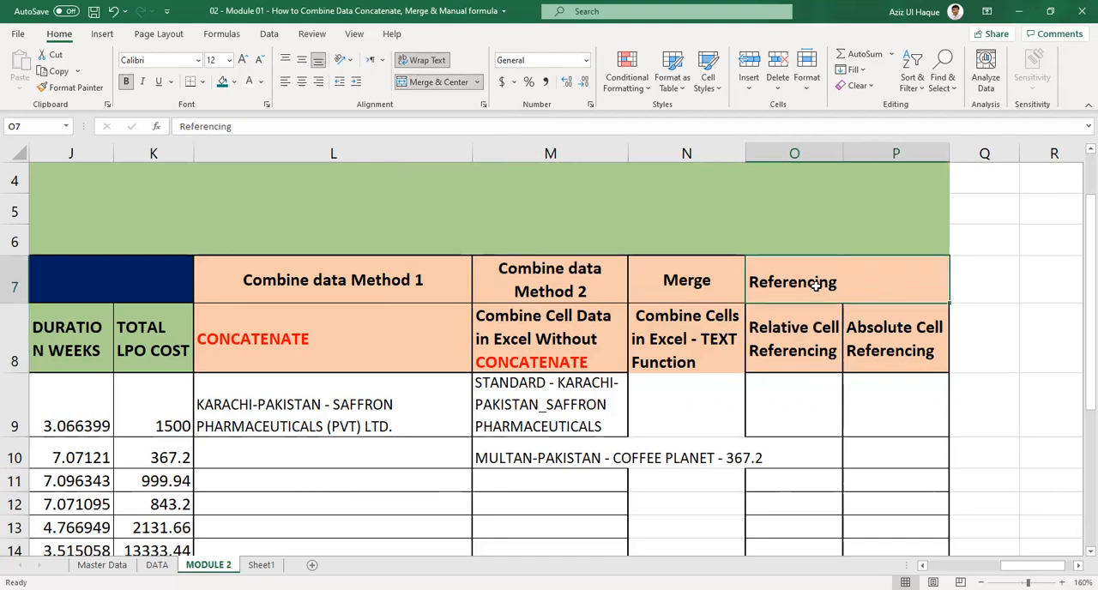
key(ctrl+z)
Merge and center O7:P7 so that only the Referencing heading is kept.
click(819, 290)
drag(820, 290, 893, 280)
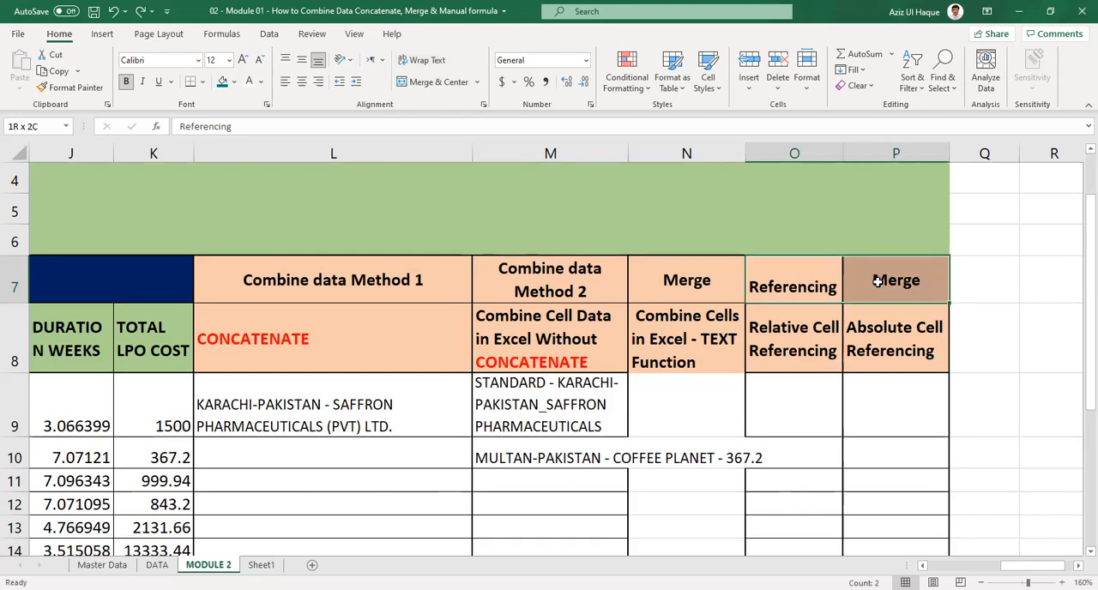
click(436, 82)
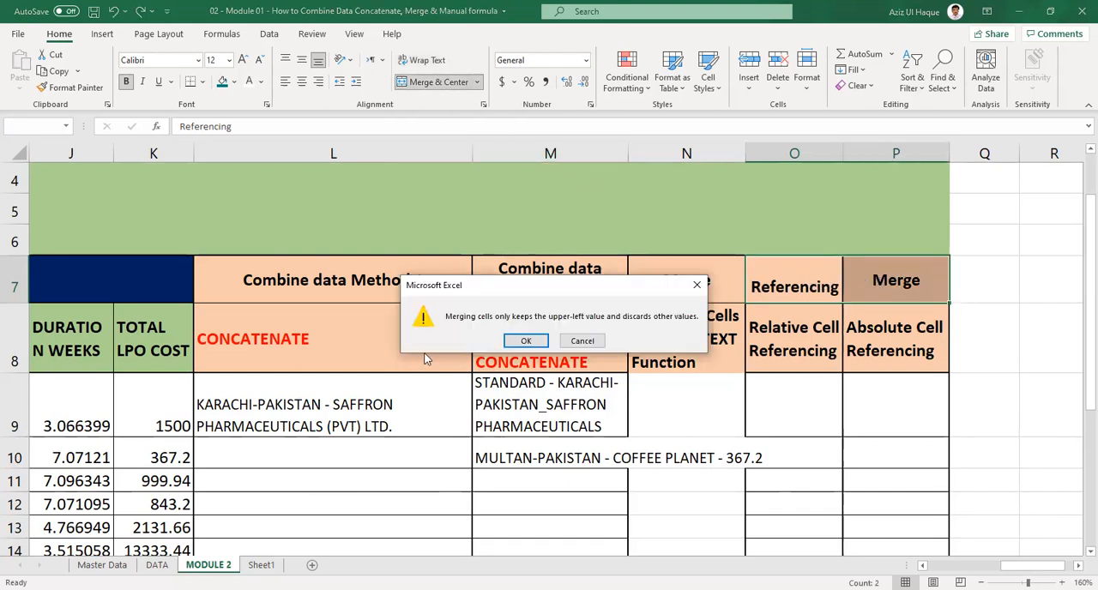
click(517, 343)
Align the headings in L7:P8 to the left and to the top of their cells.
click(806, 331)
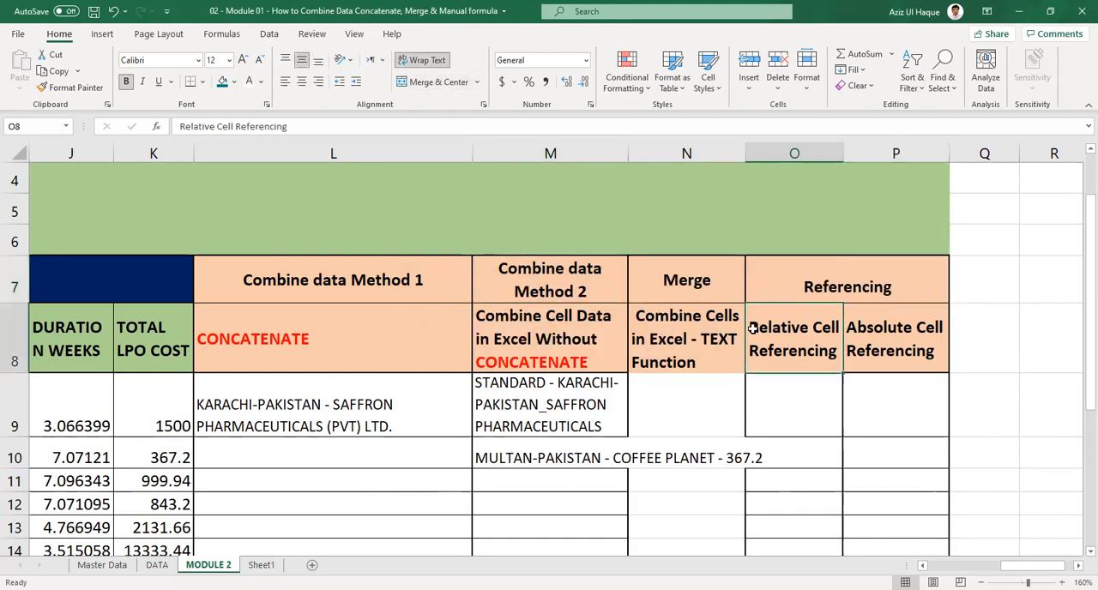
click(419, 326)
drag(390, 284, 897, 288)
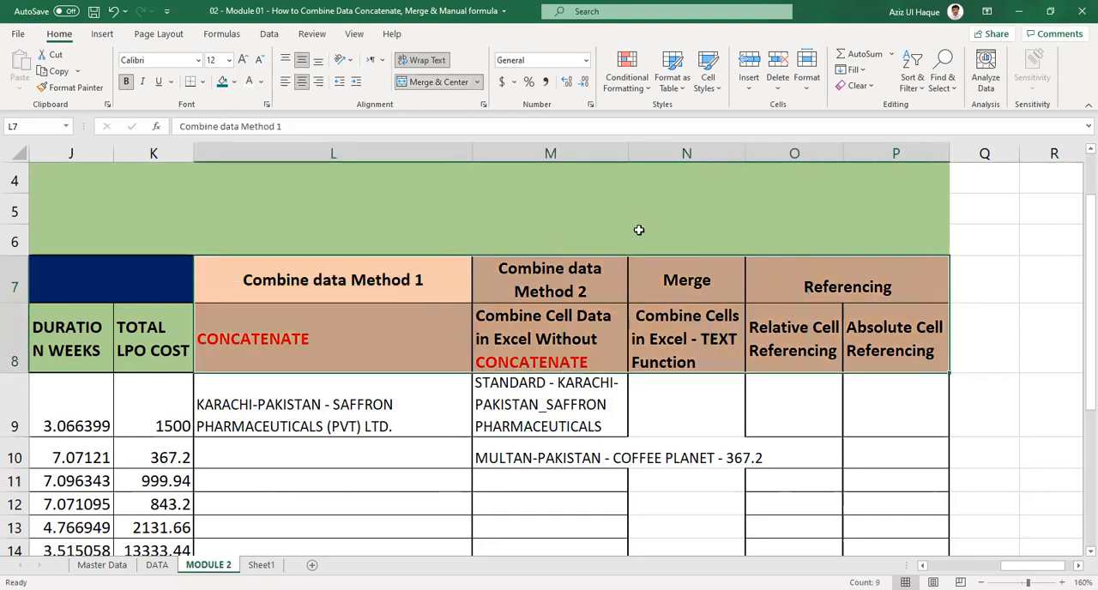
click(286, 81)
click(286, 62)
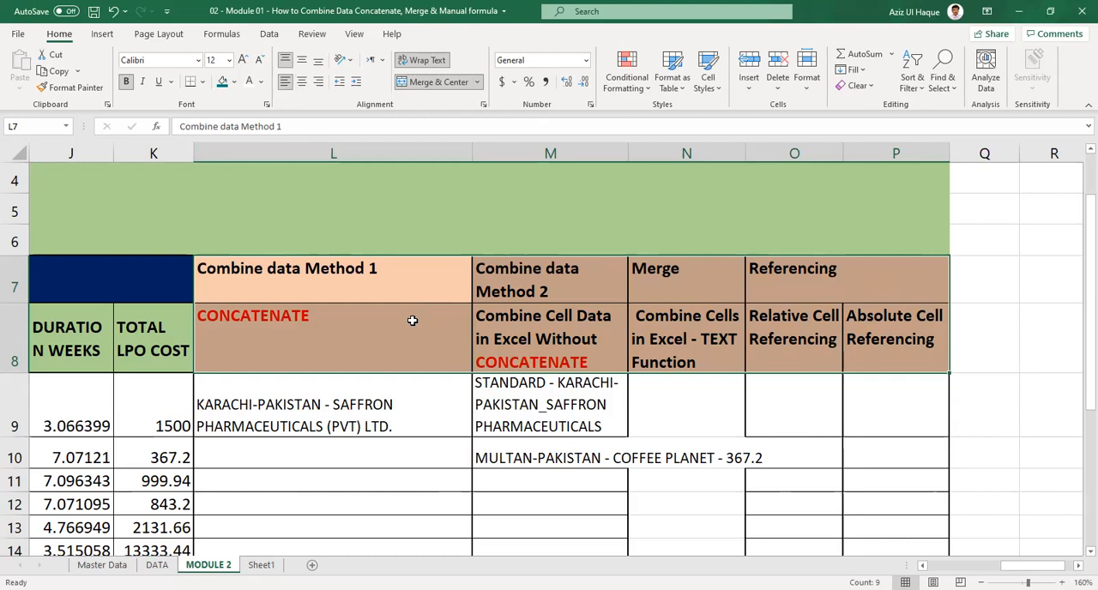
Center the headings in L7:P8 horizontally and align them to the middle vertically.
click(413, 318)
click(758, 337)
drag(421, 272, 826, 314)
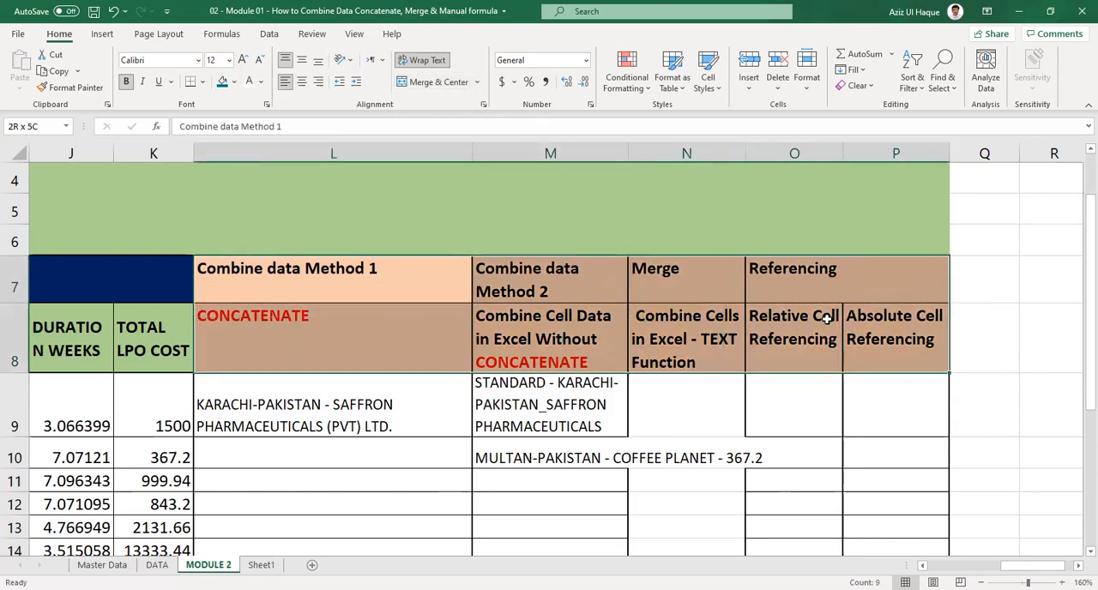
click(302, 82)
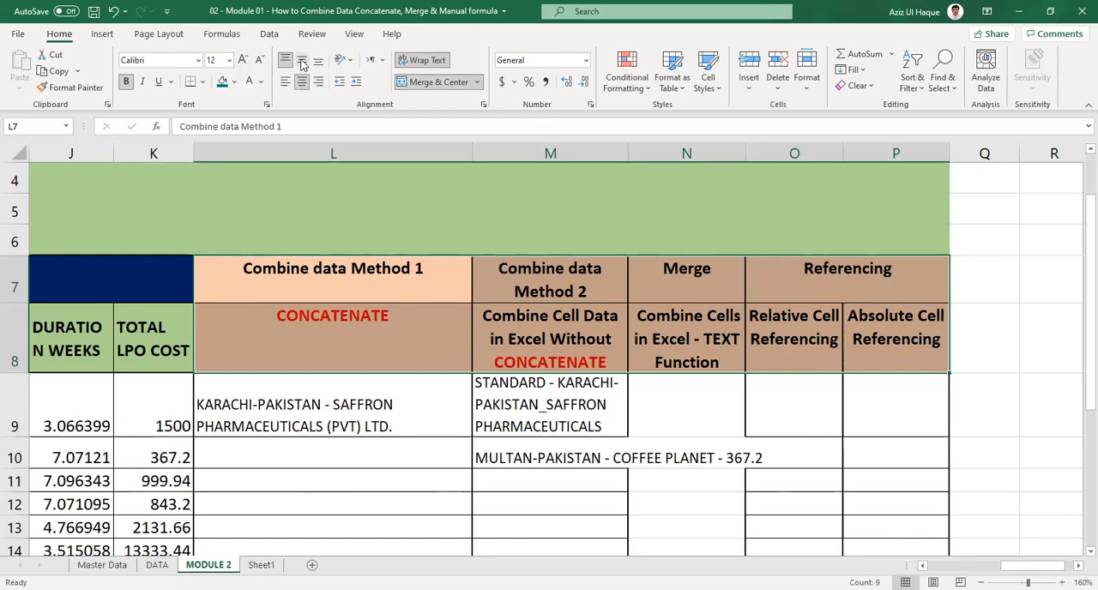
click(302, 60)
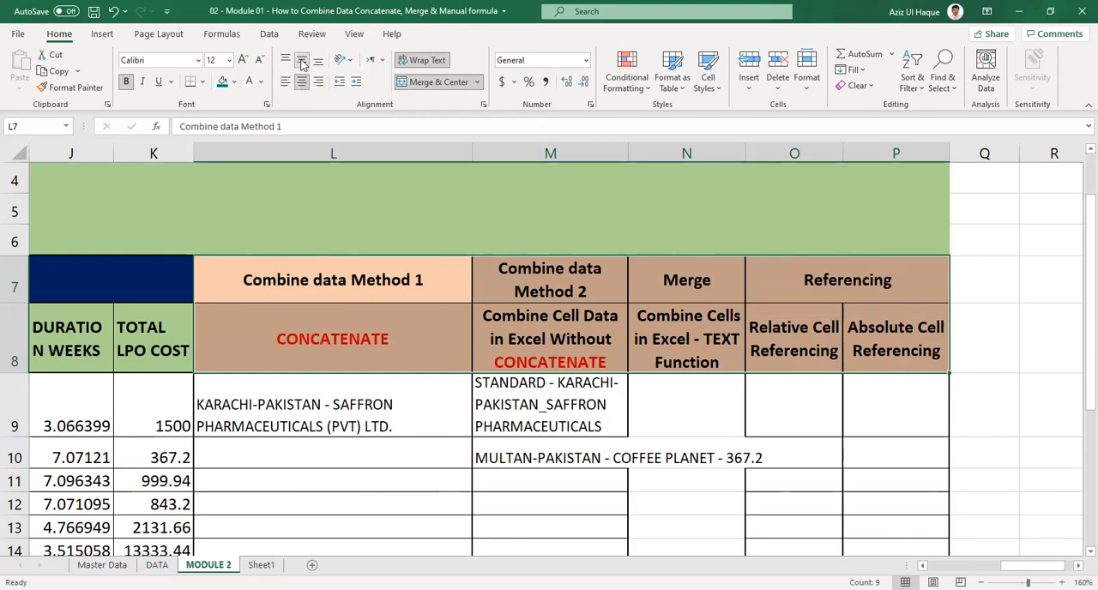
Open Sheet1 and go to the topic "Using formula Concatenate" in C22 to review the lesson's topic list.
click(722, 334)
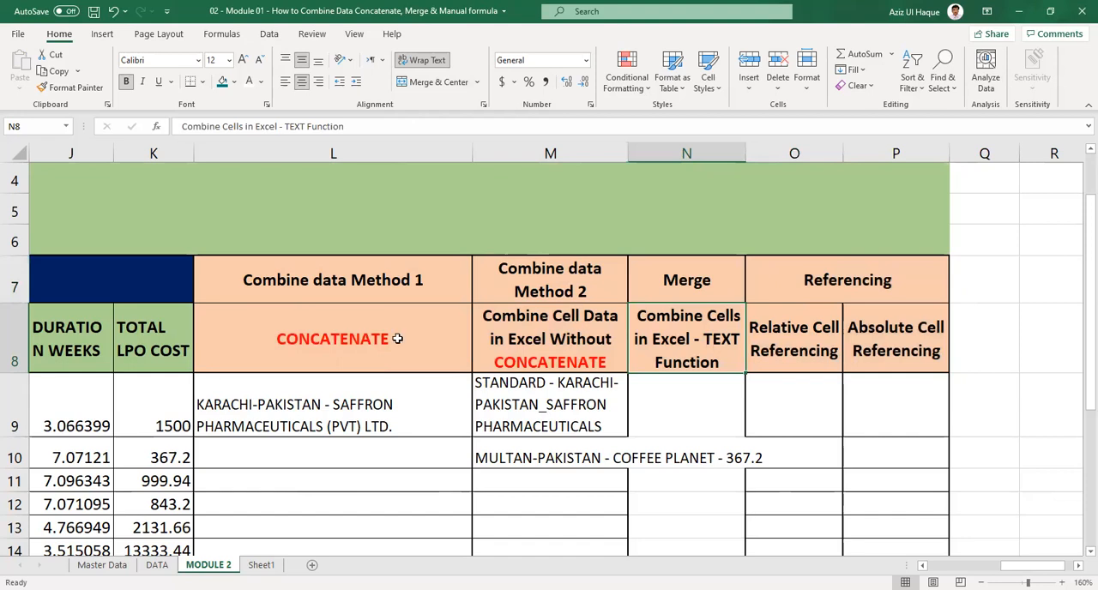
click(259, 564)
click(163, 359)
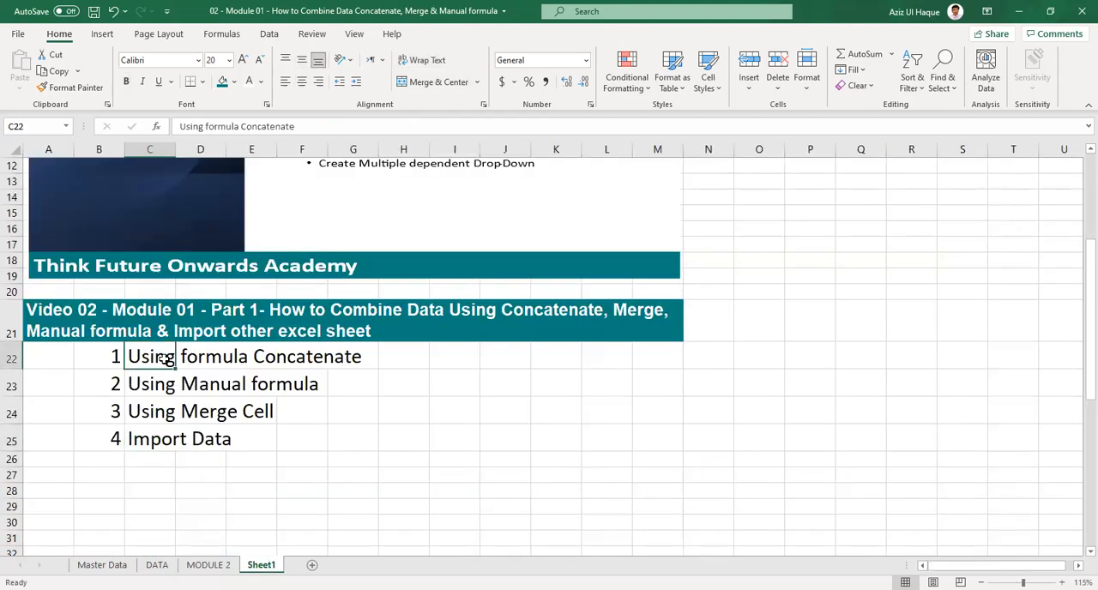
Go through the remaining lesson topics in C23:C25, from "Using Manual formula" to "Import Data".
click(153, 382)
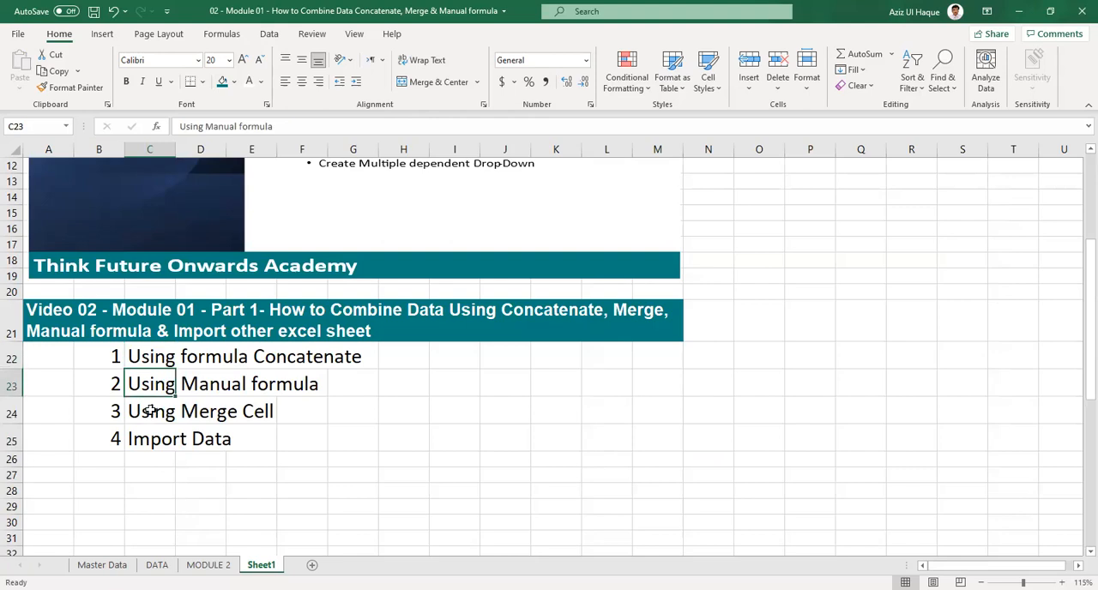
click(150, 411)
click(154, 441)
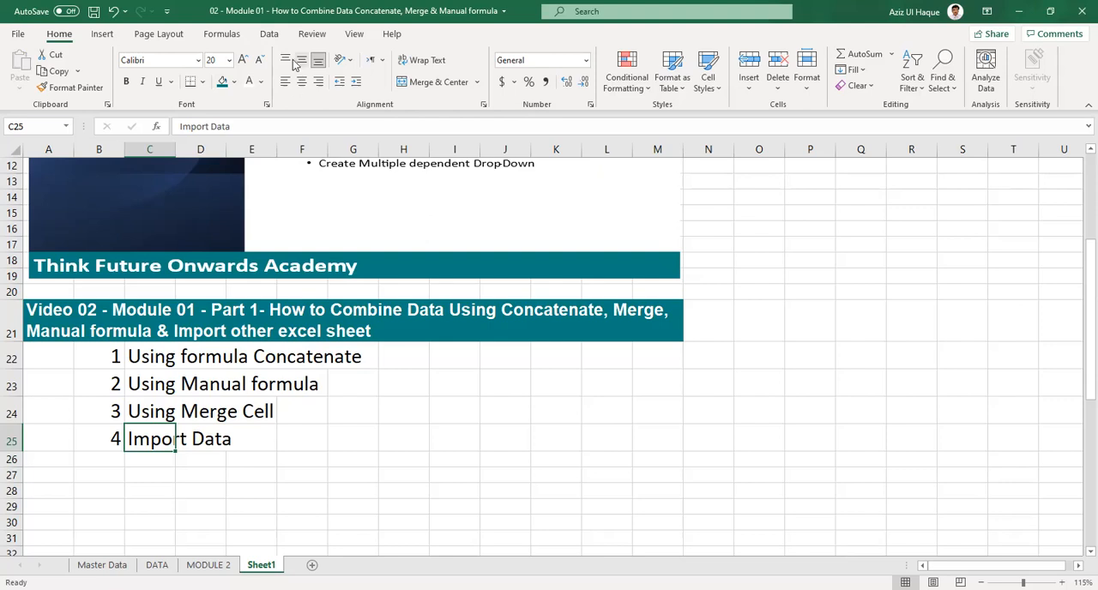
Import the DATA sheet from workbook "Think Future Onwards Academy - Course 01 - Basic Information About Microsoft Excel v1" and load it into a new worksheet.
click(270, 35)
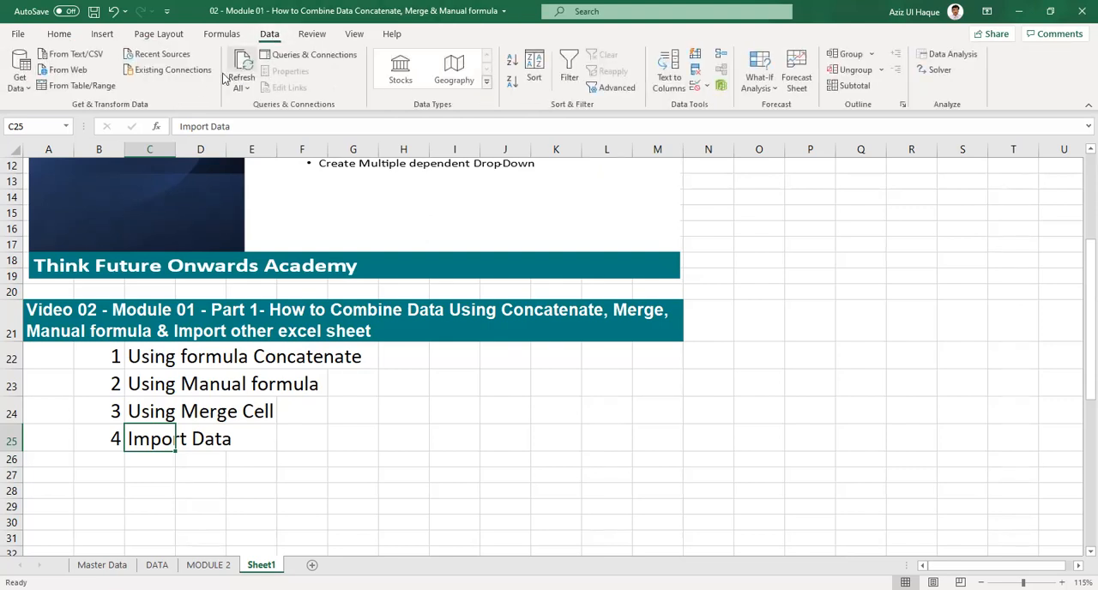
click(21, 75)
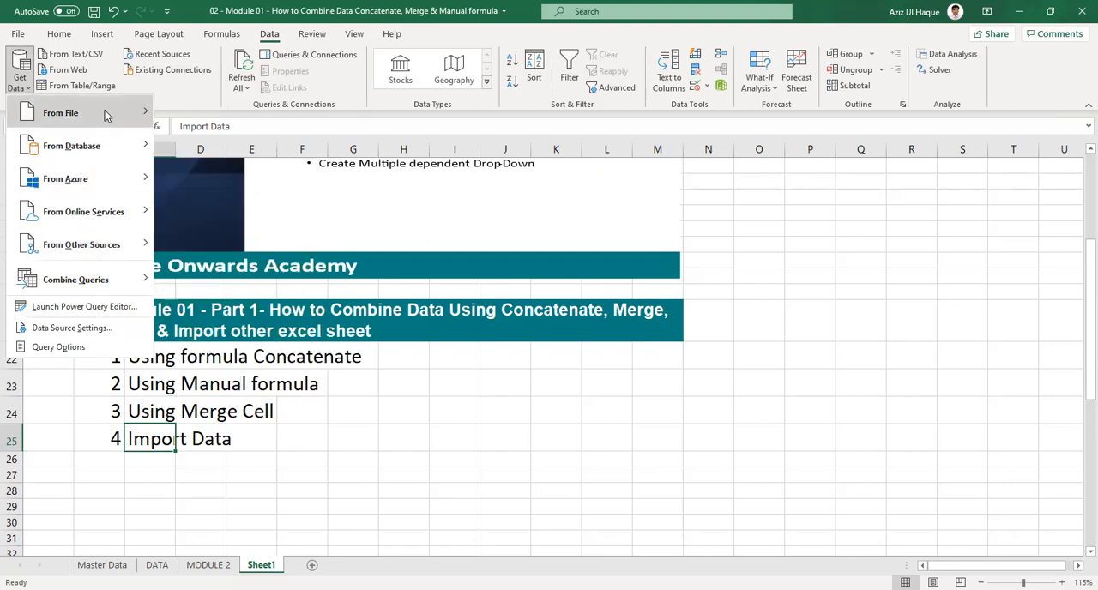
mouse_move(106, 116)
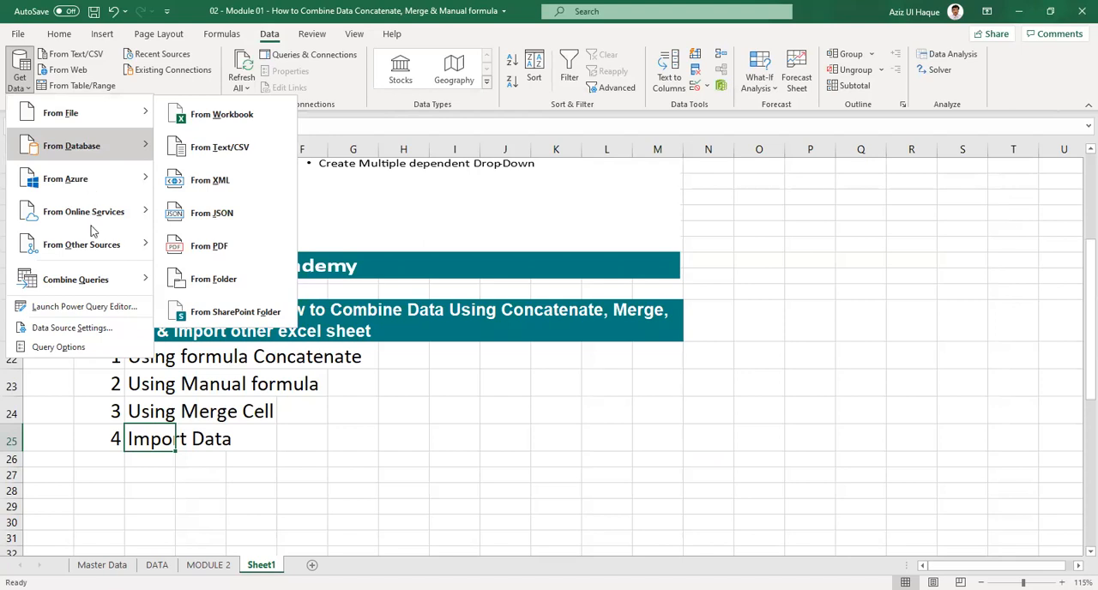
mouse_move(93, 244)
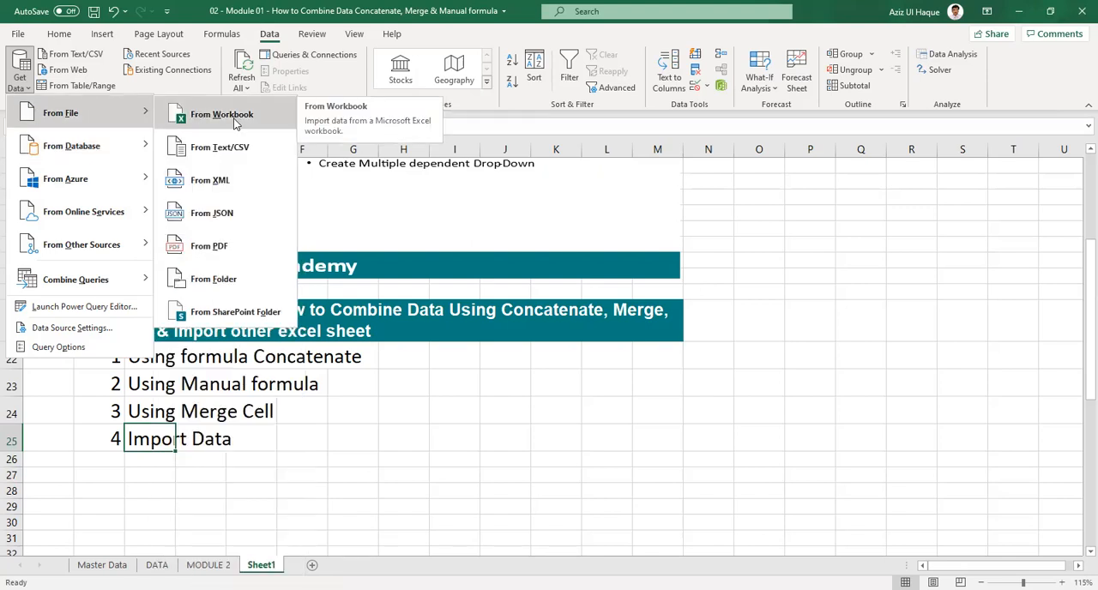
click(237, 123)
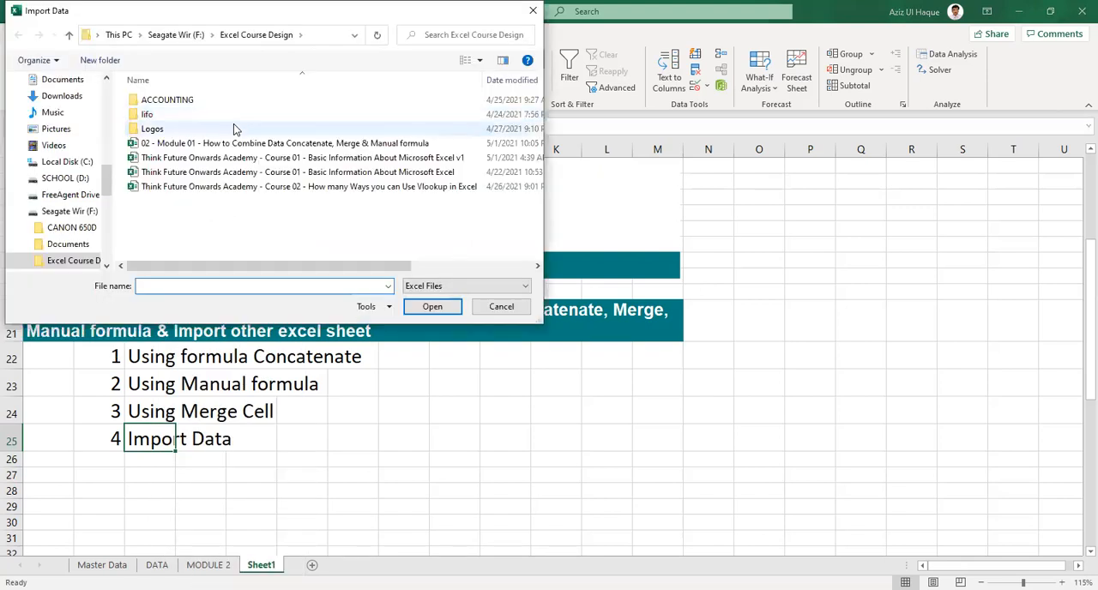
click(339, 163)
click(434, 307)
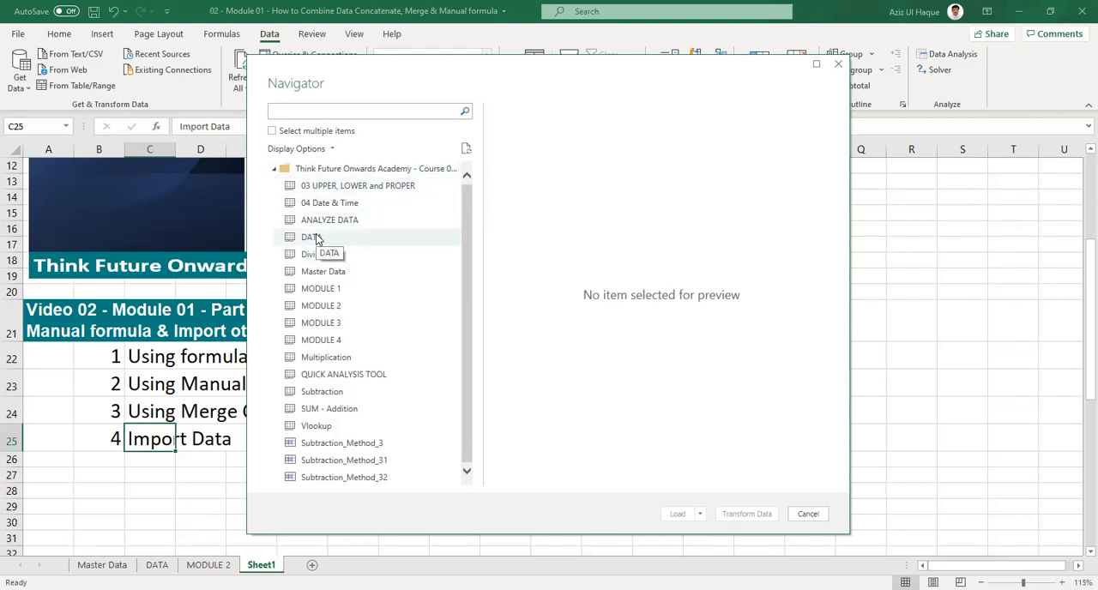
click(311, 237)
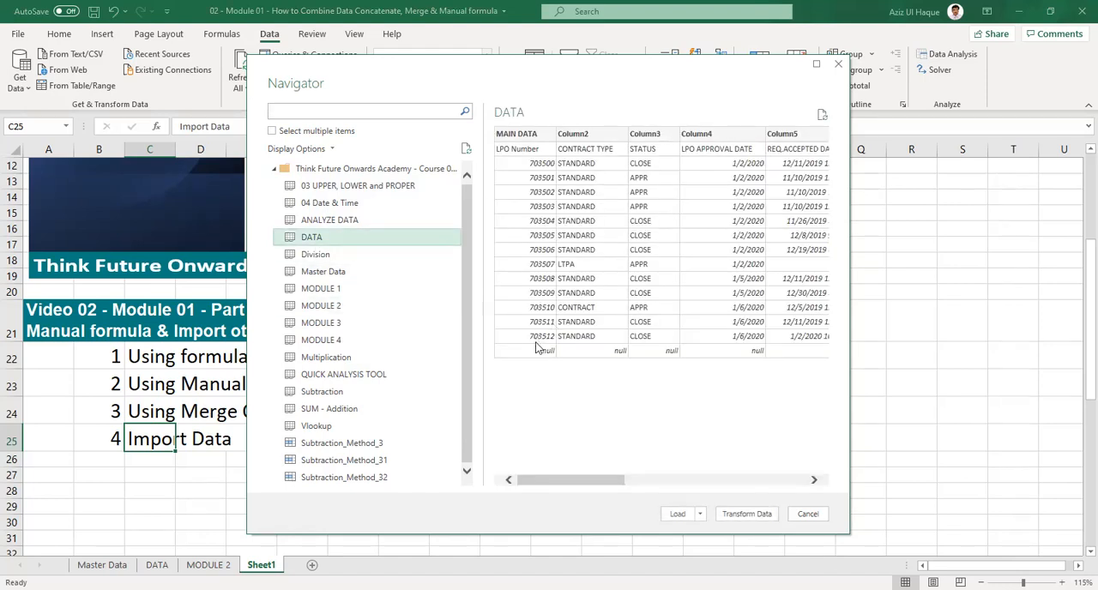
click(680, 514)
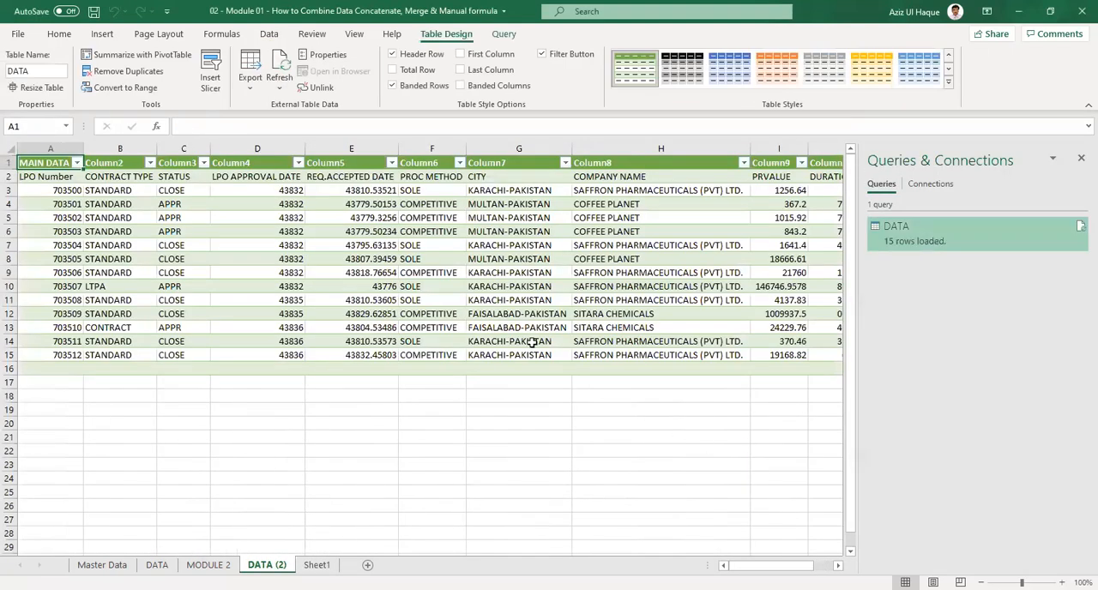
Examine the imported table's LPO number, contract type, accepted date and city entries.
click(371, 247)
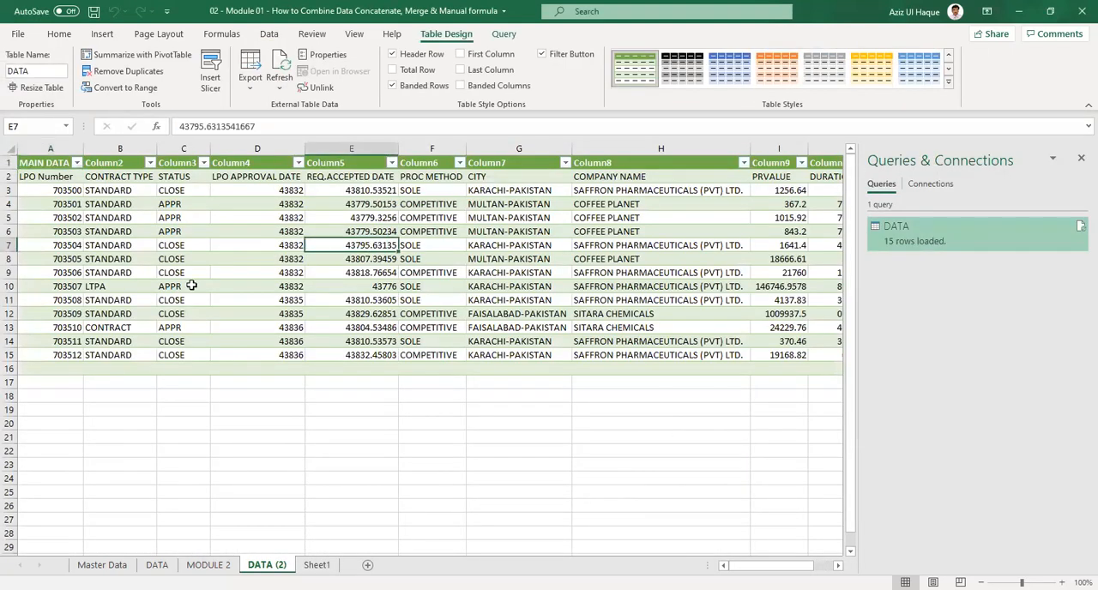
click(67, 204)
click(69, 190)
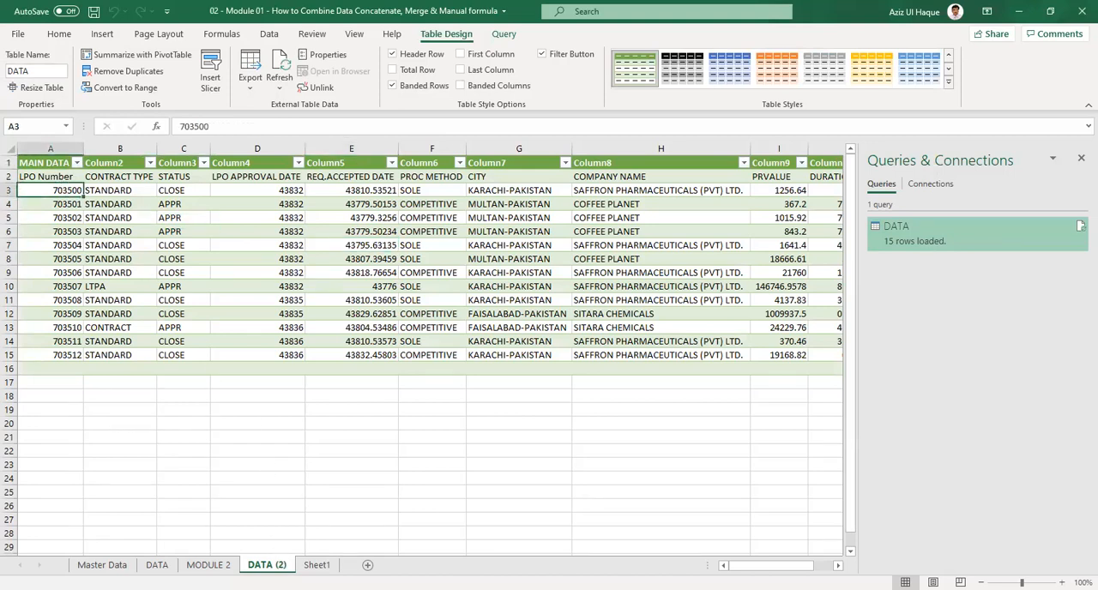
click(137, 231)
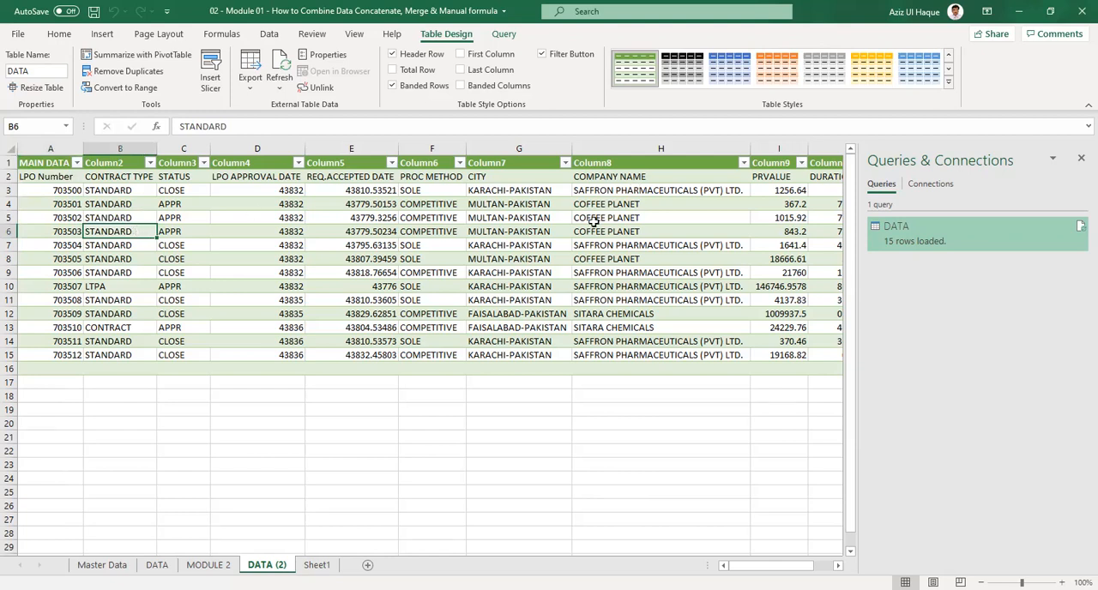
click(515, 202)
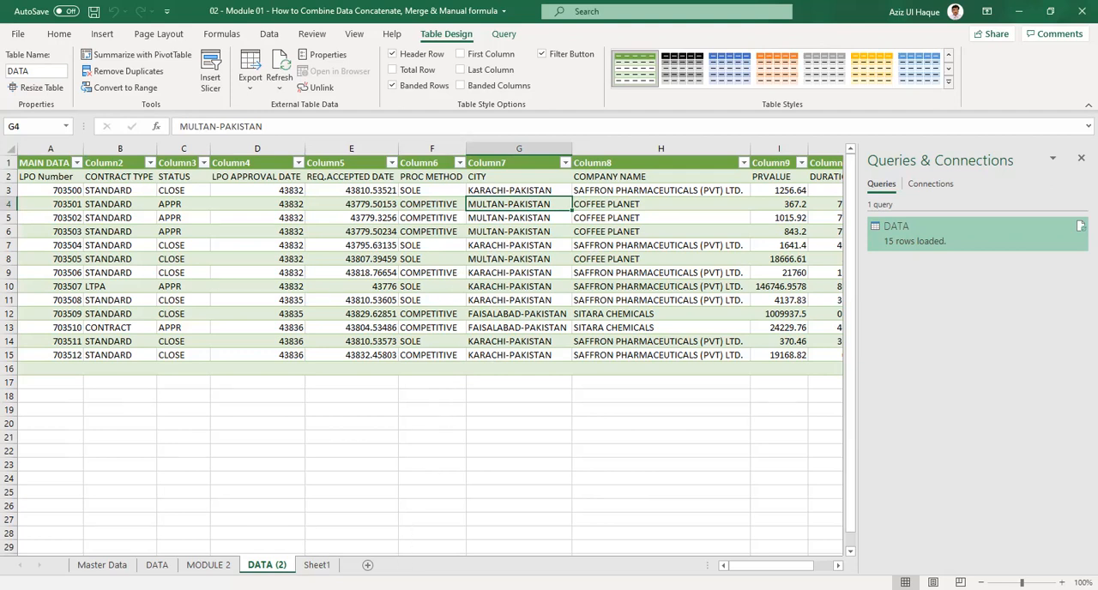
key(alt+Tab)
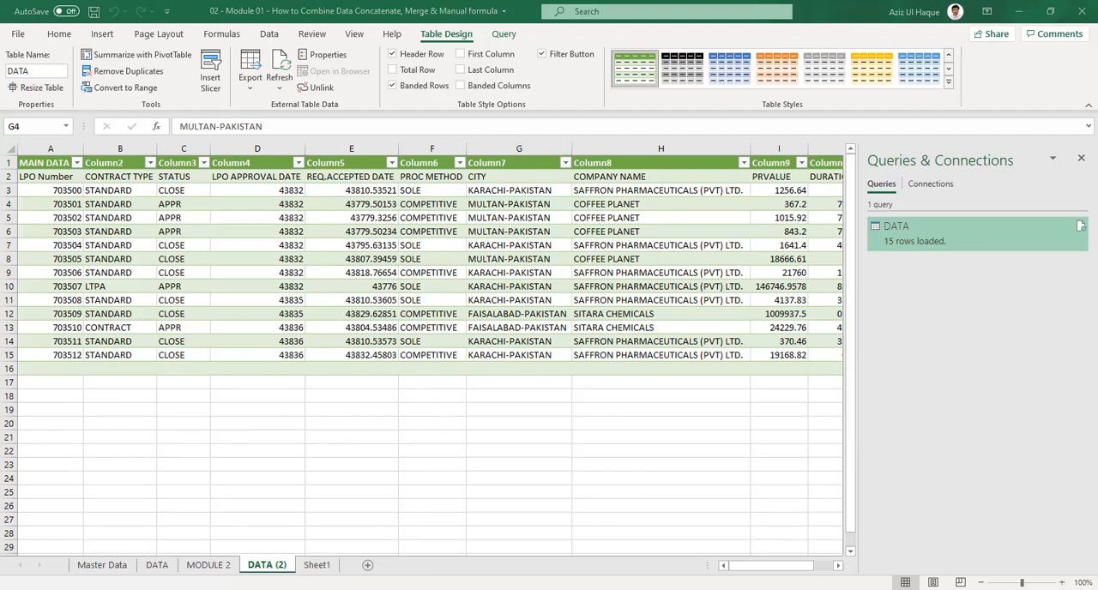